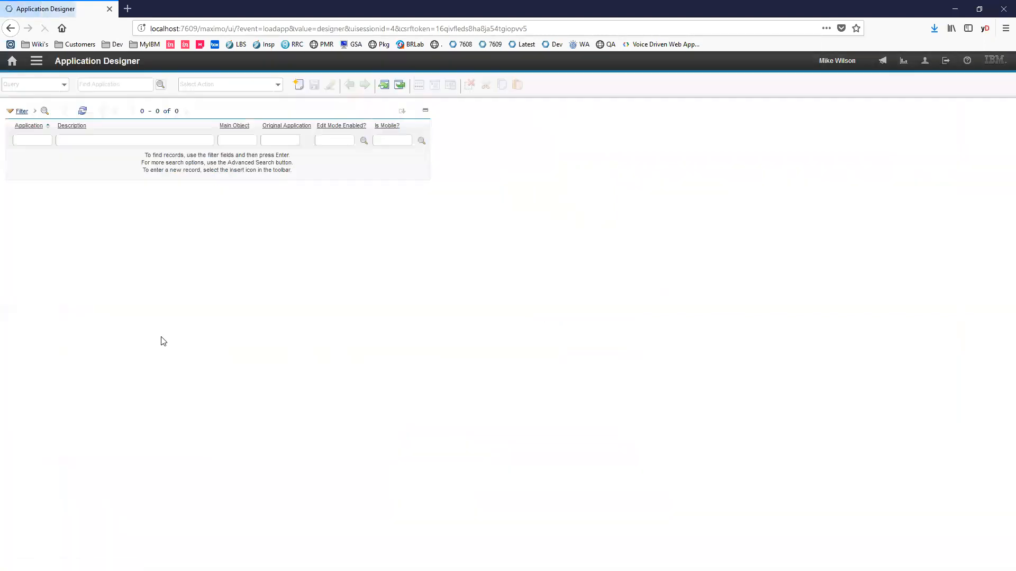
- Filter the applications by the description "insp" and open the VGPO application
click(150, 137)
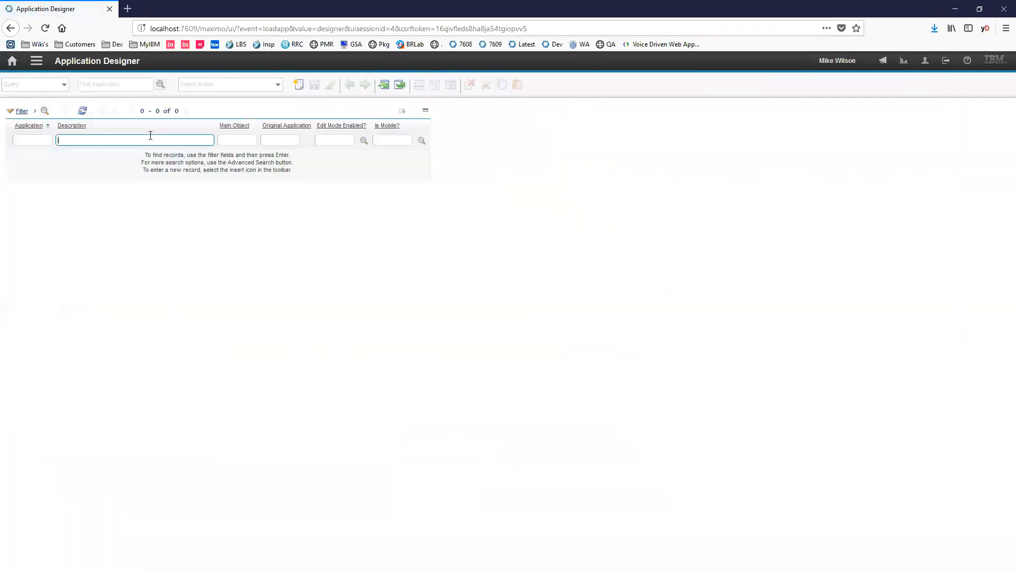
text(insp)
key(Return)
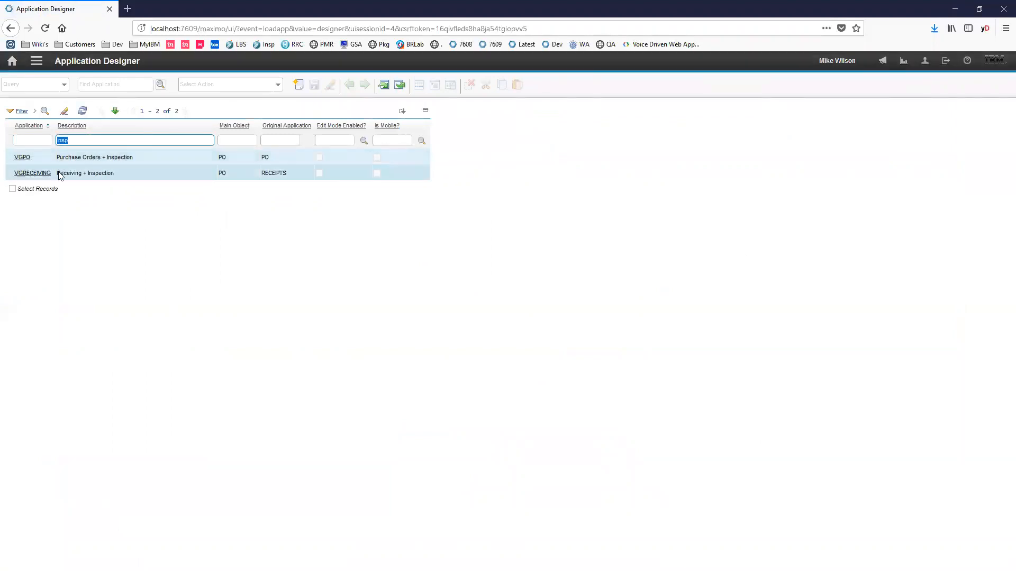
click(22, 157)
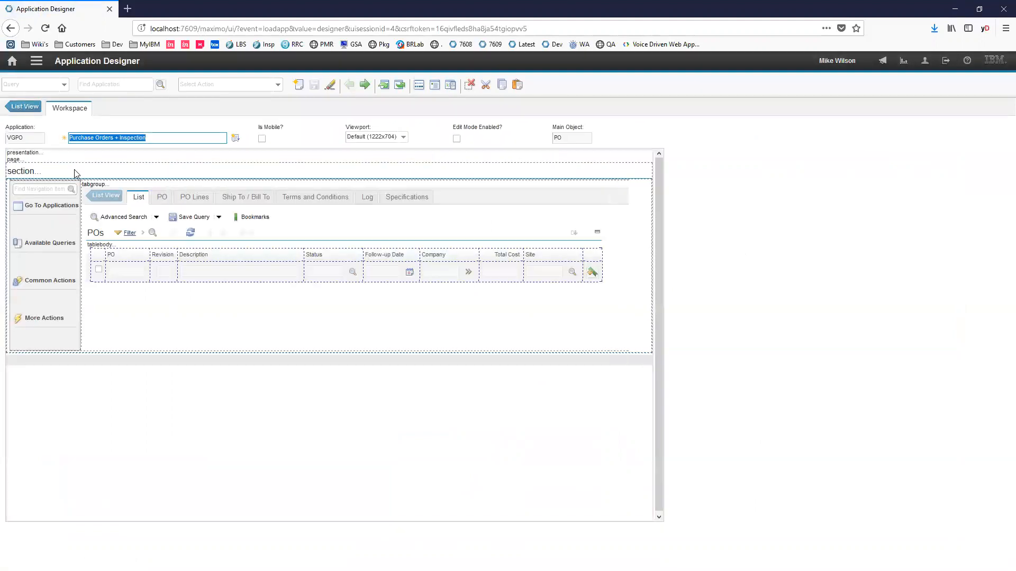
- Examine the layouts of the application's PO and PO Lines pages, including the Vendor and Line Item sections
click(162, 197)
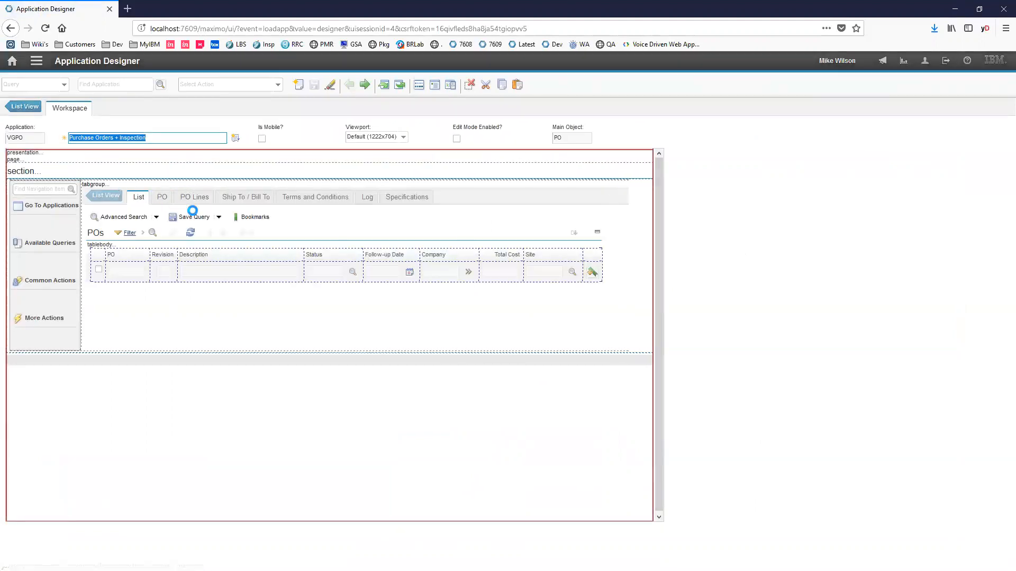
scroll(401, 328, down, 10)
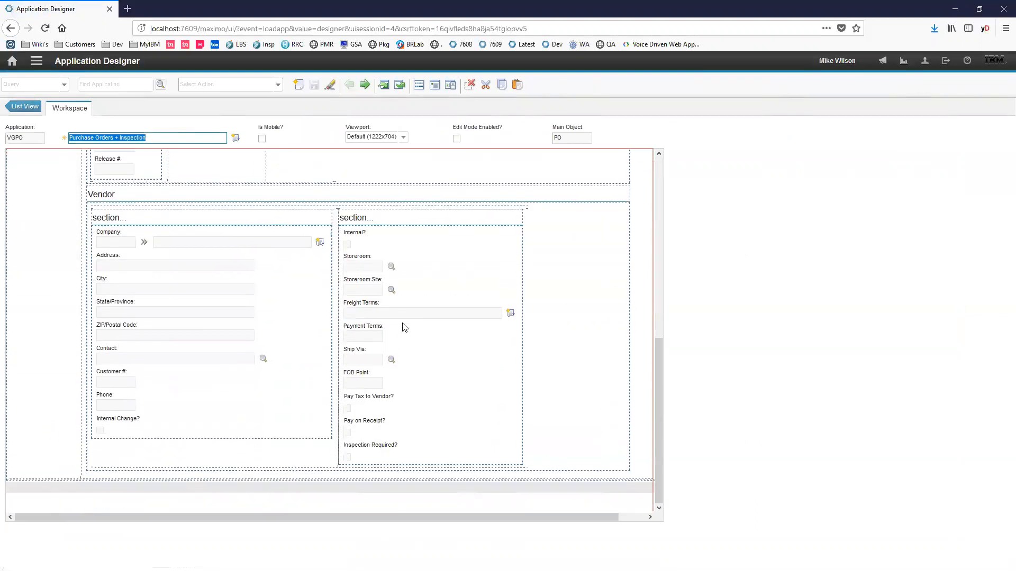
scroll(437, 328, up, 15)
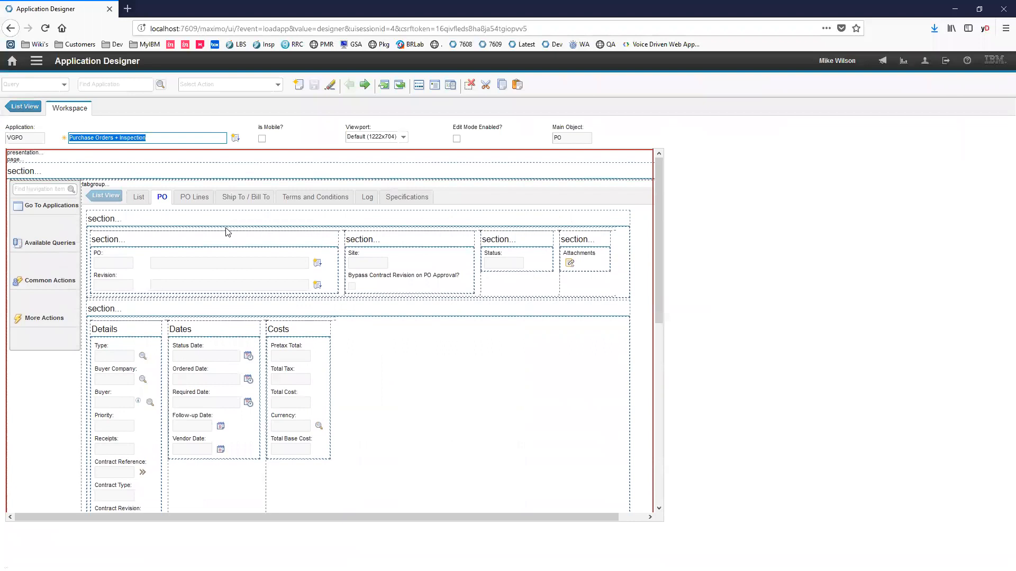
click(196, 198)
scroll(529, 338, down, 2)
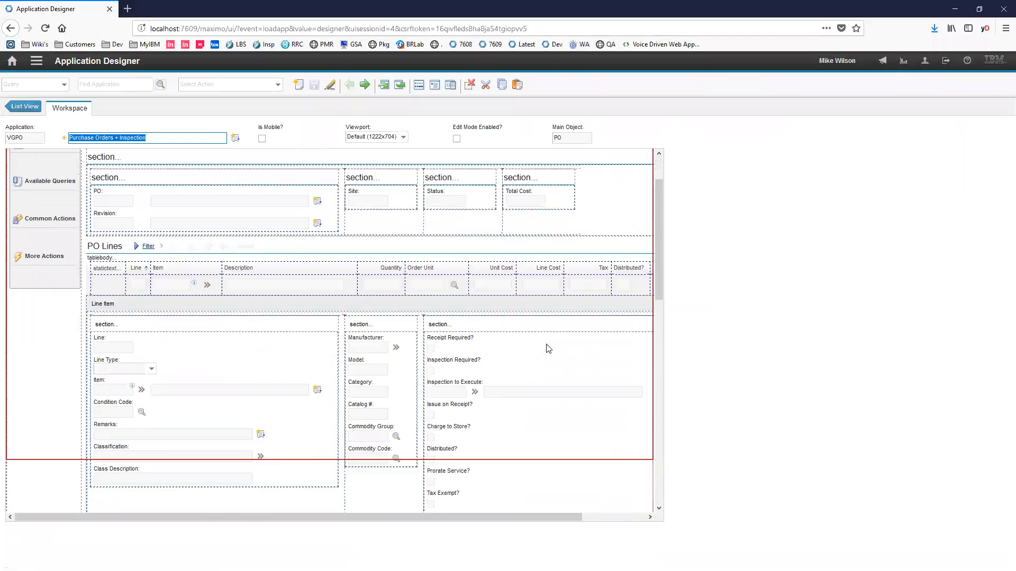
scroll(549, 349, down, 2)
- Open the properties of the Inspection to Execute field under Line Item and examine its part 2 attribute and Go To Applications setting
click(458, 290)
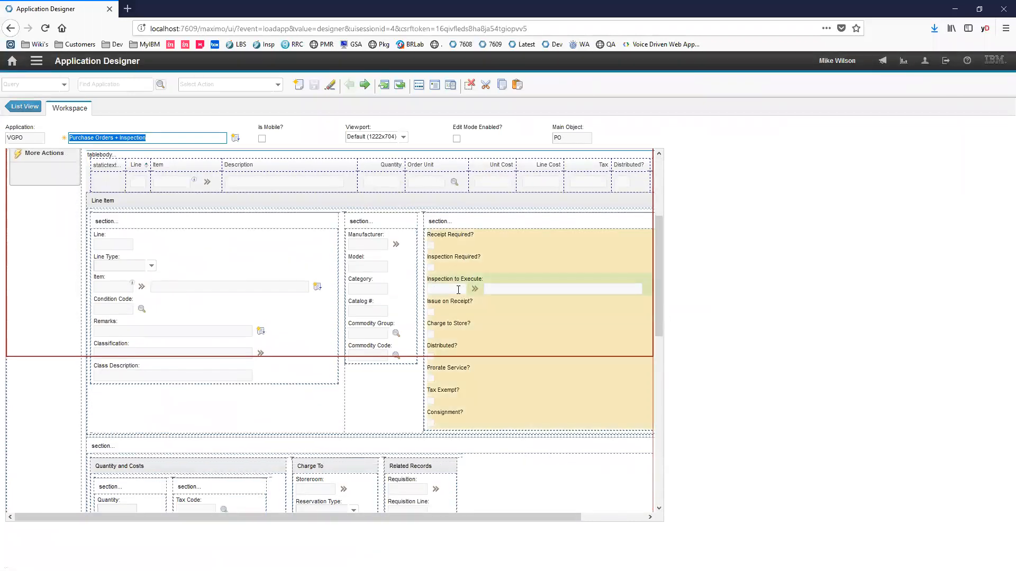
right_click(457, 289)
click(469, 304)
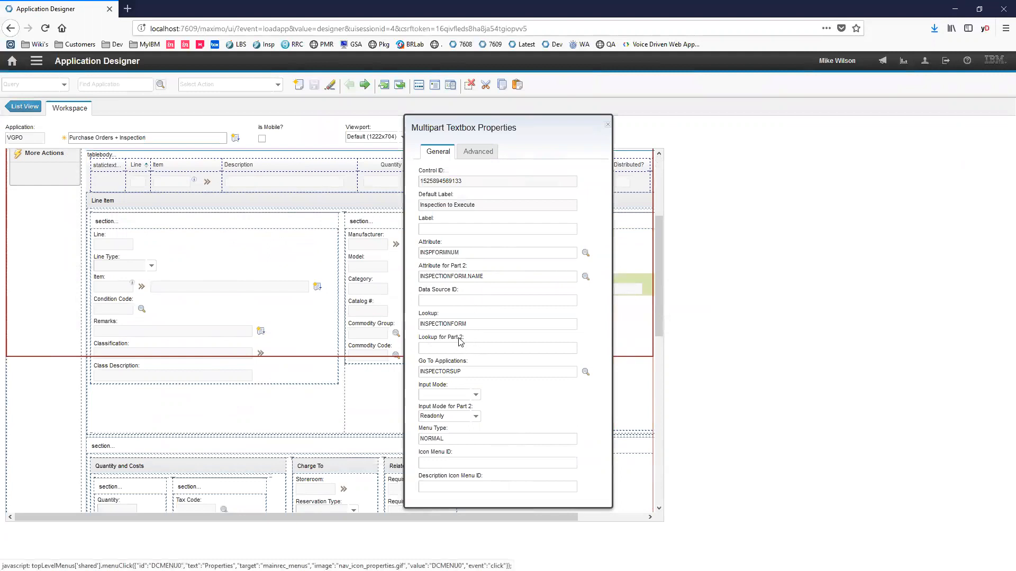
triple_click(480, 276)
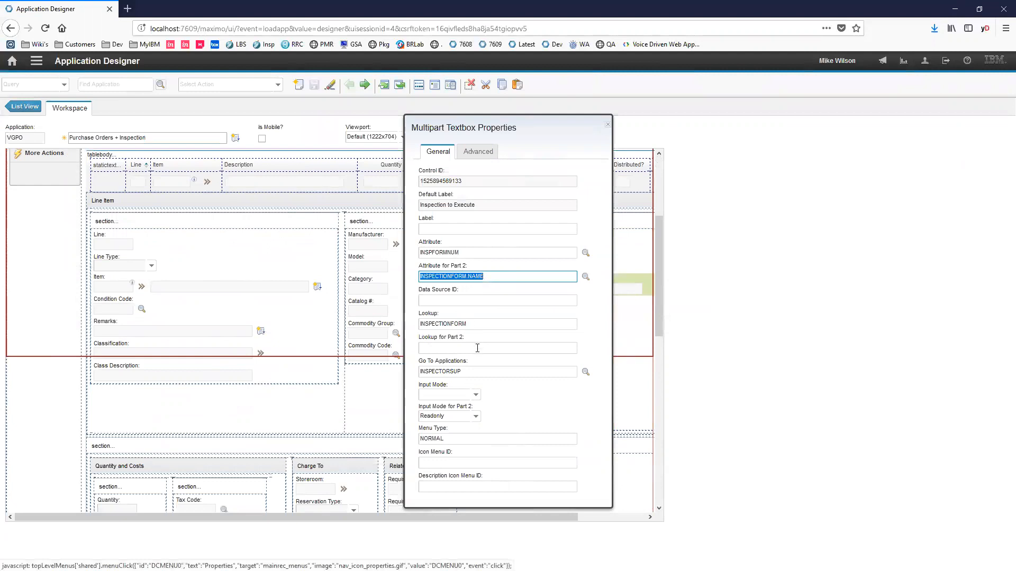
double_click(468, 372)
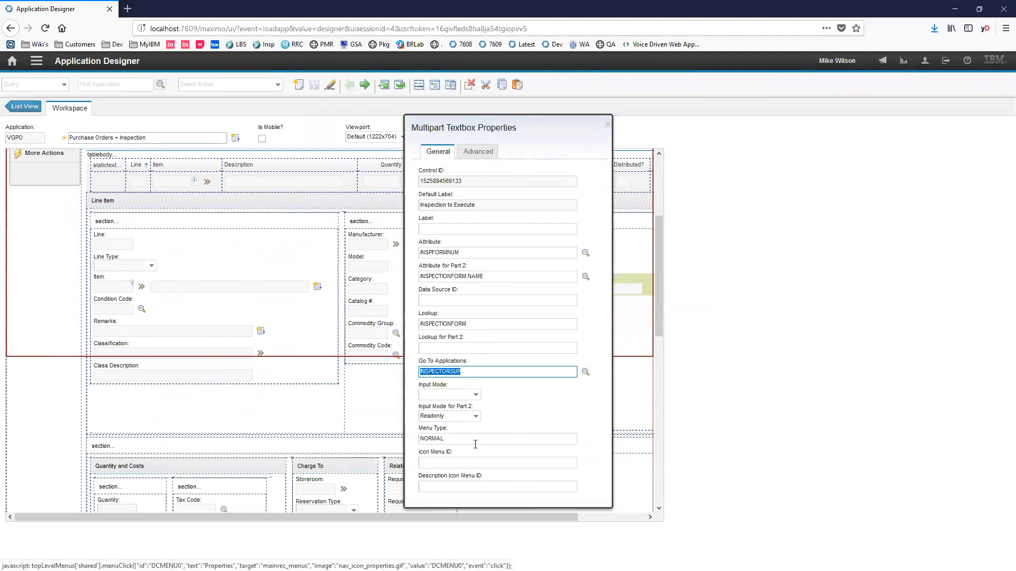
- Examine the field's conditional properties, including the INSPREQ condition's expression and its property value when true, then close them without changes
click(466, 153)
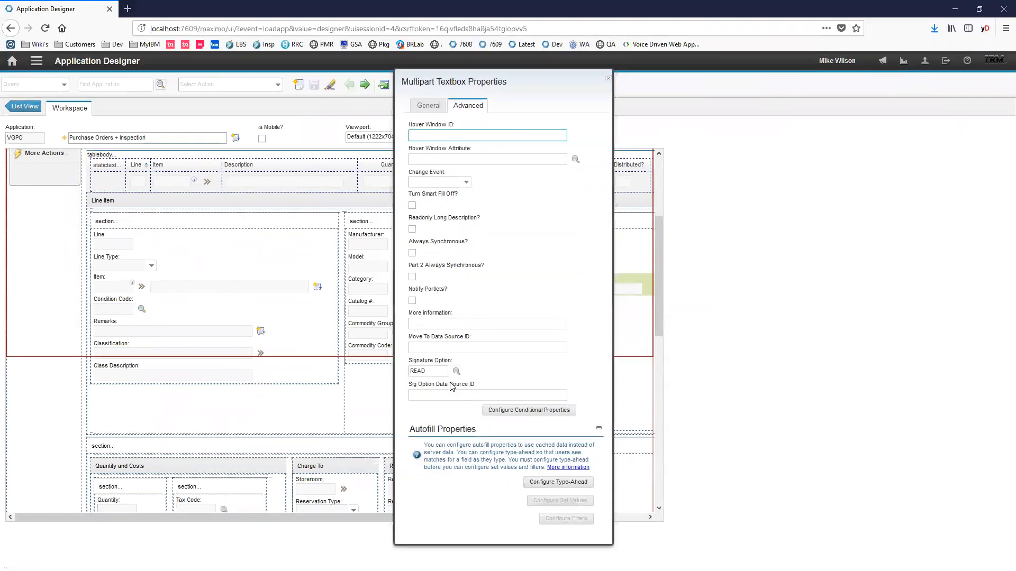
click(516, 412)
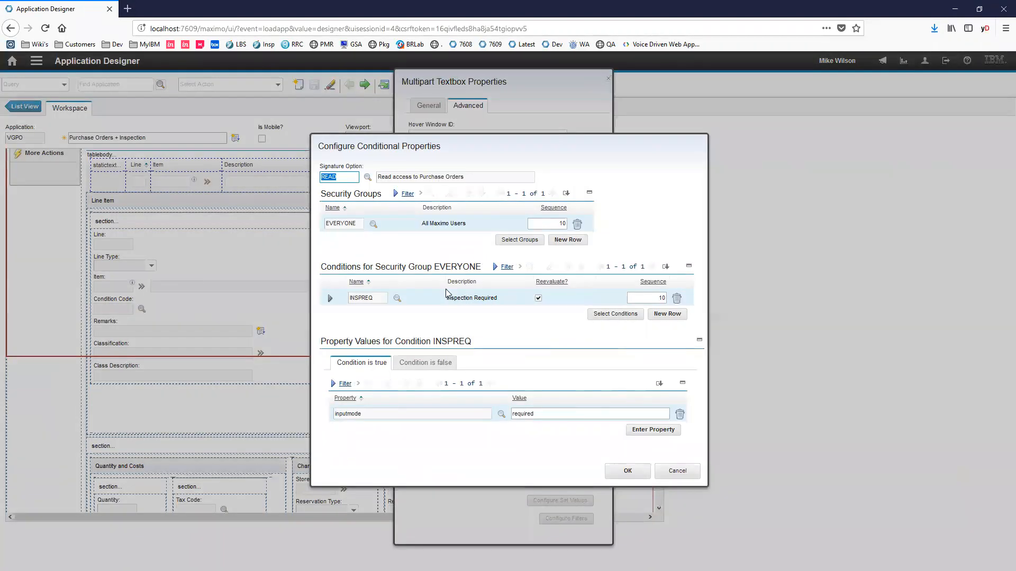
click(330, 298)
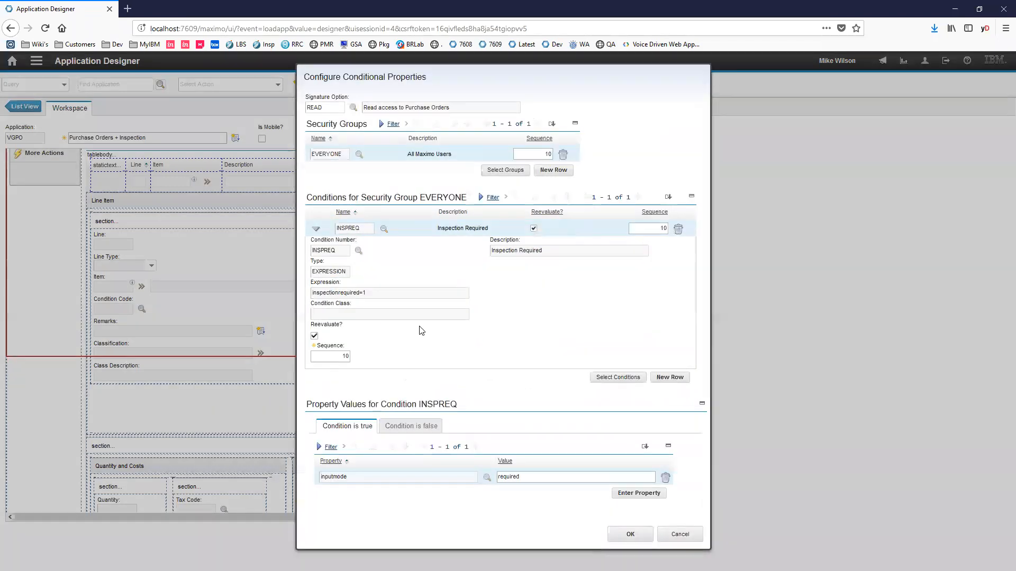
triple_click(376, 294)
click(376, 294)
triple_click(376, 295)
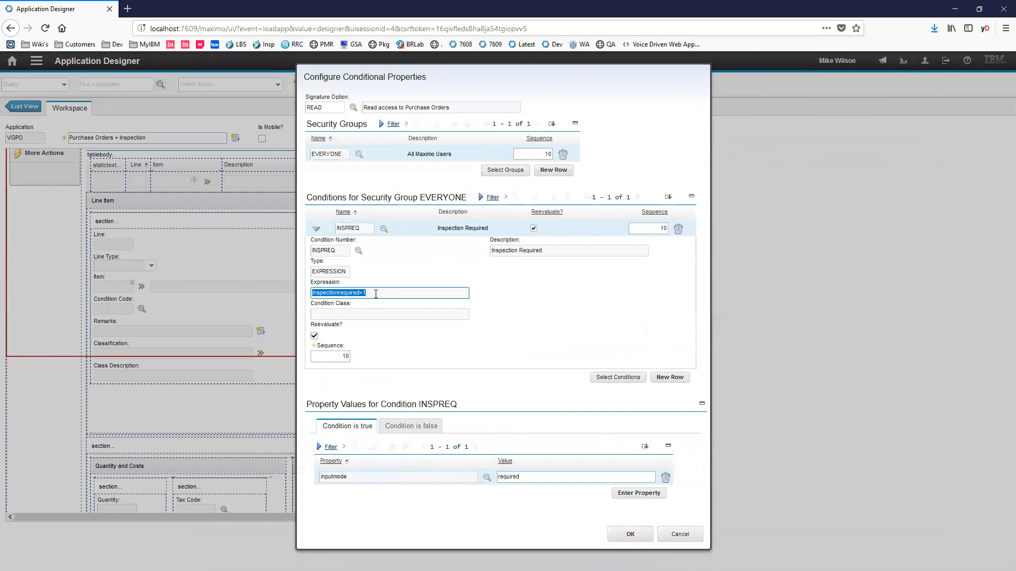
triple_click(525, 478)
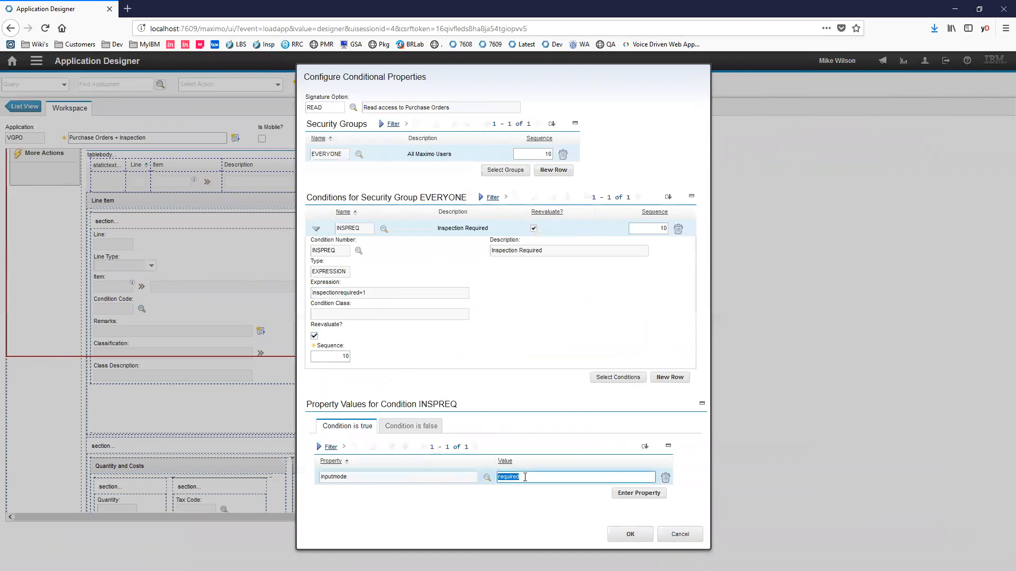
click(680, 535)
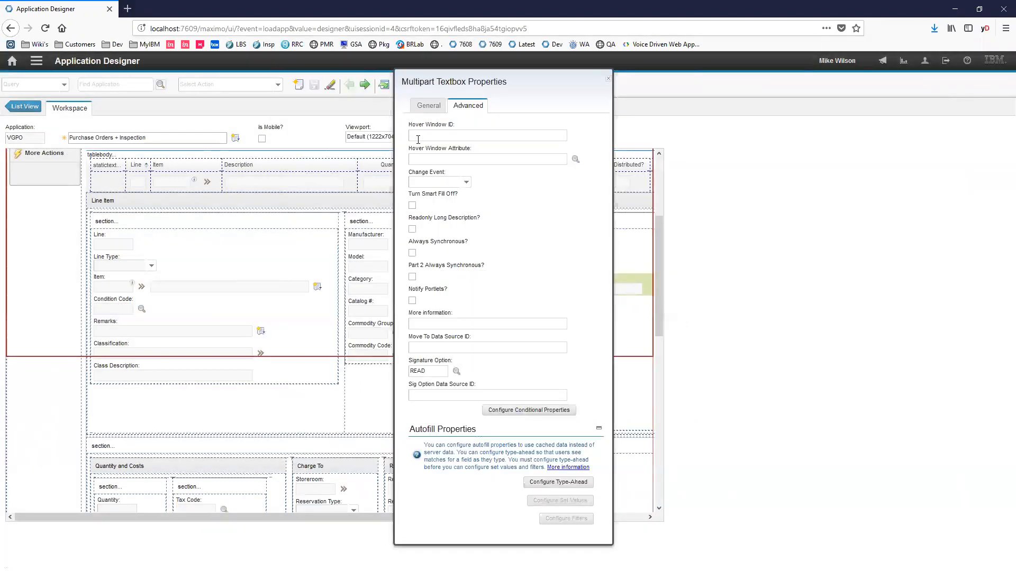
- Review the Inspection to Execute field's general properties, checking its attribute and lookup
click(426, 105)
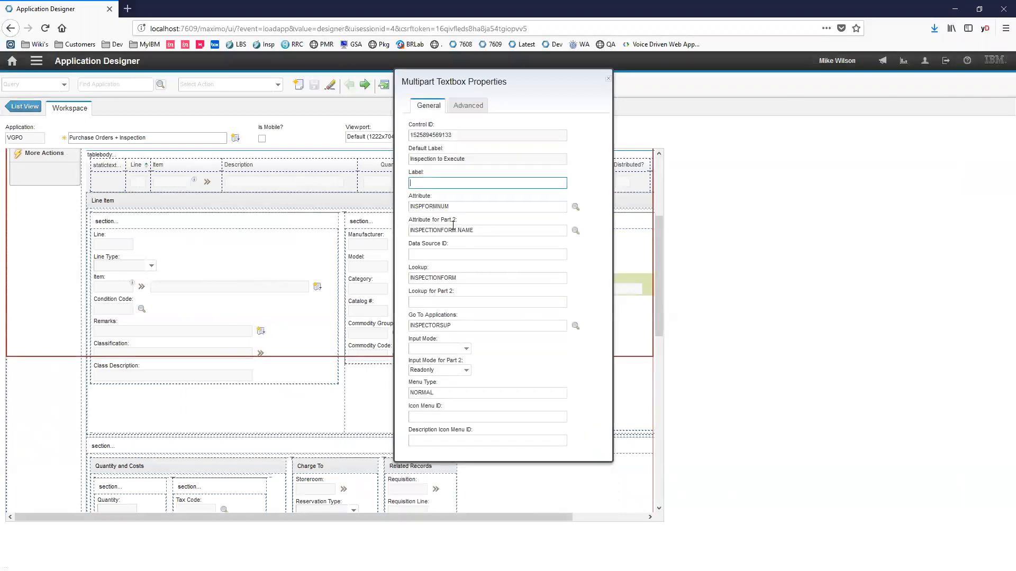
double_click(467, 208)
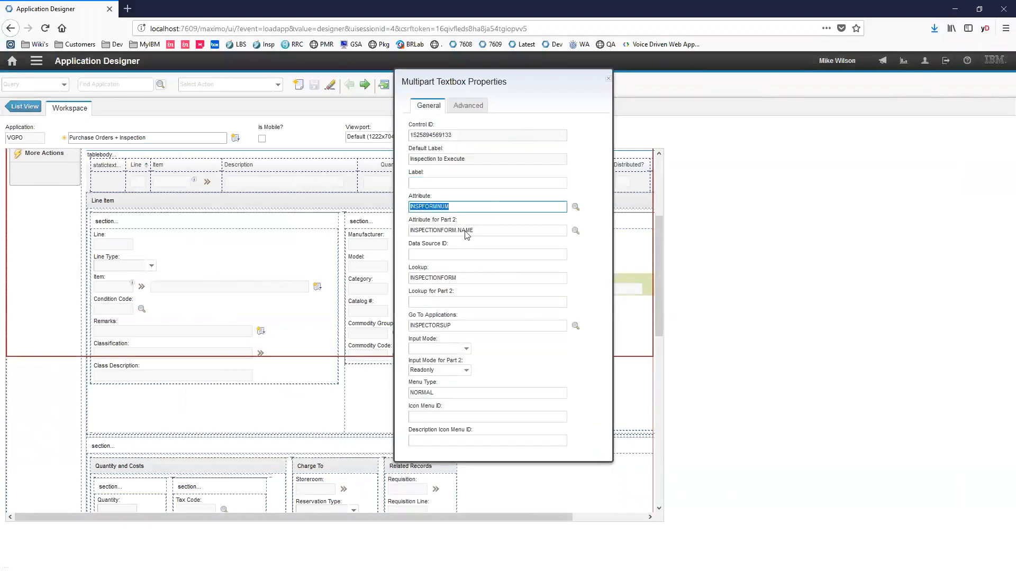
double_click(456, 279)
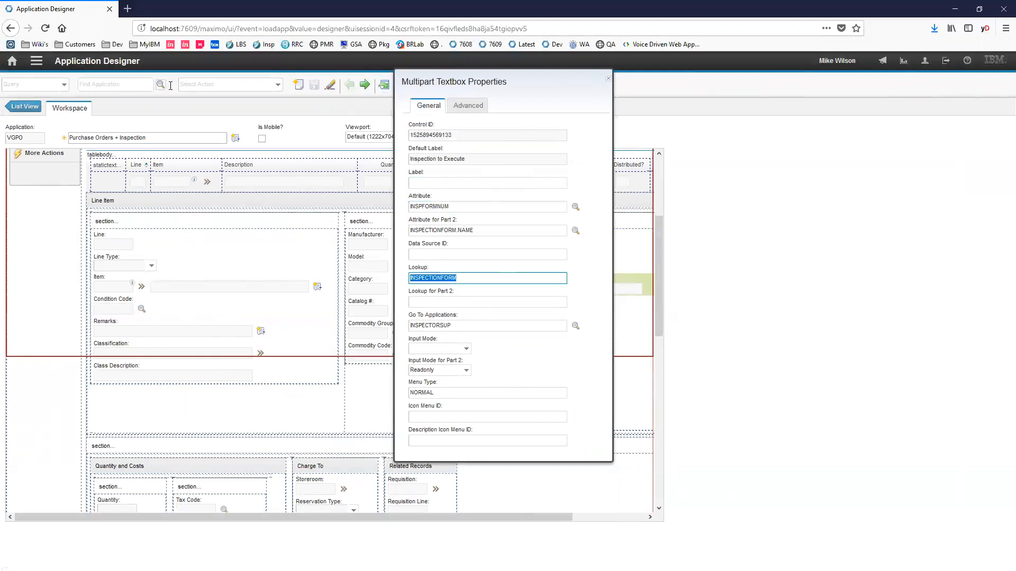
- Return to the Start Center and open the Database Configuration application
click(12, 62)
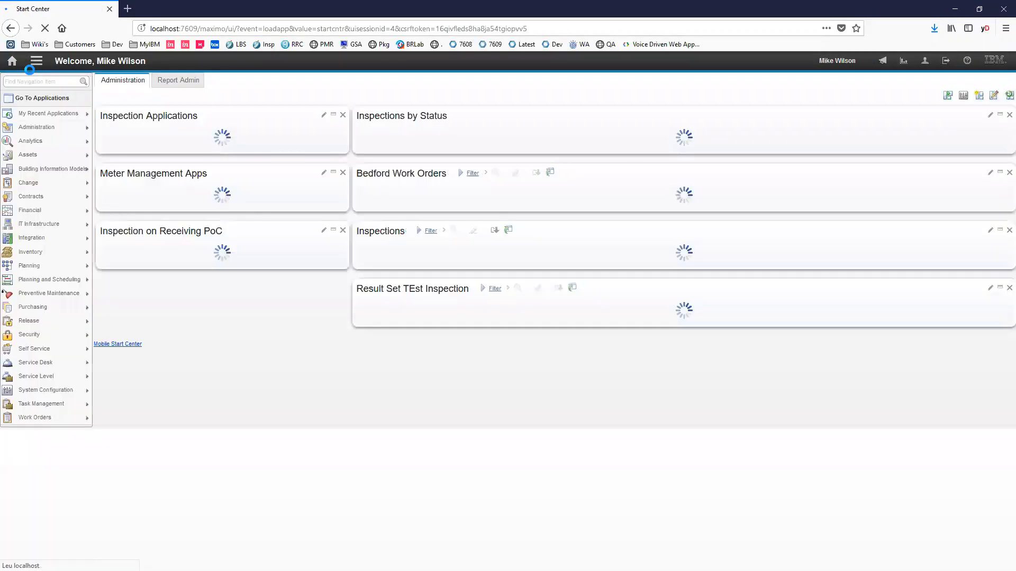
mouse_move(79, 390)
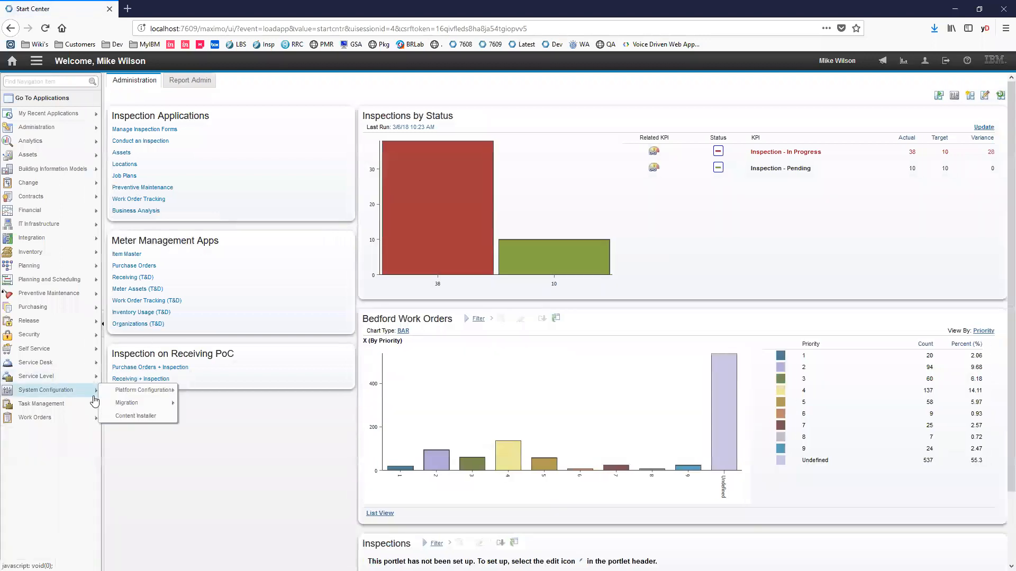
mouse_move(145, 391)
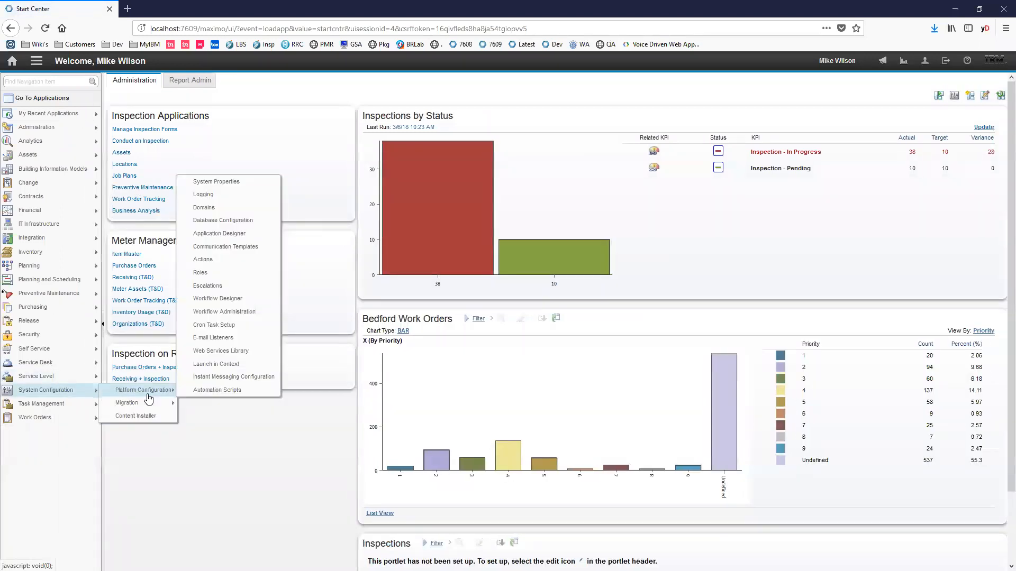
click(227, 219)
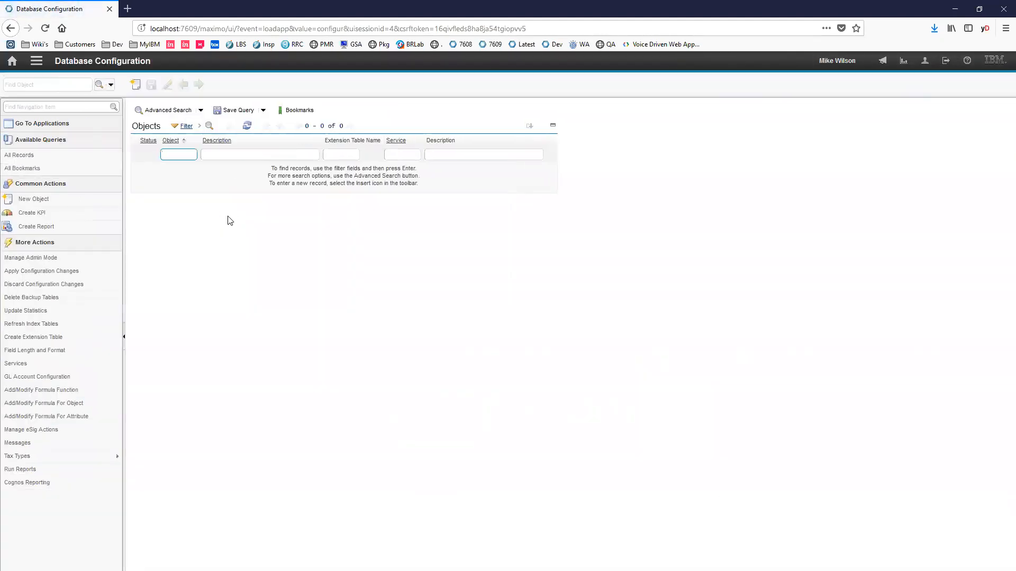
- Search the objects for "poline" and open the POLINE object
text(poline)
key(Return)
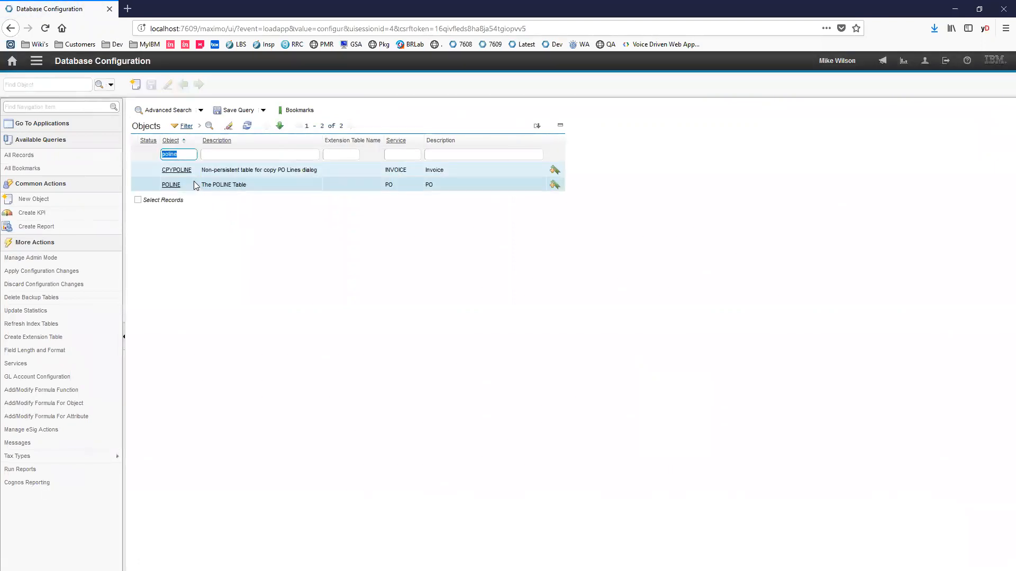
click(171, 185)
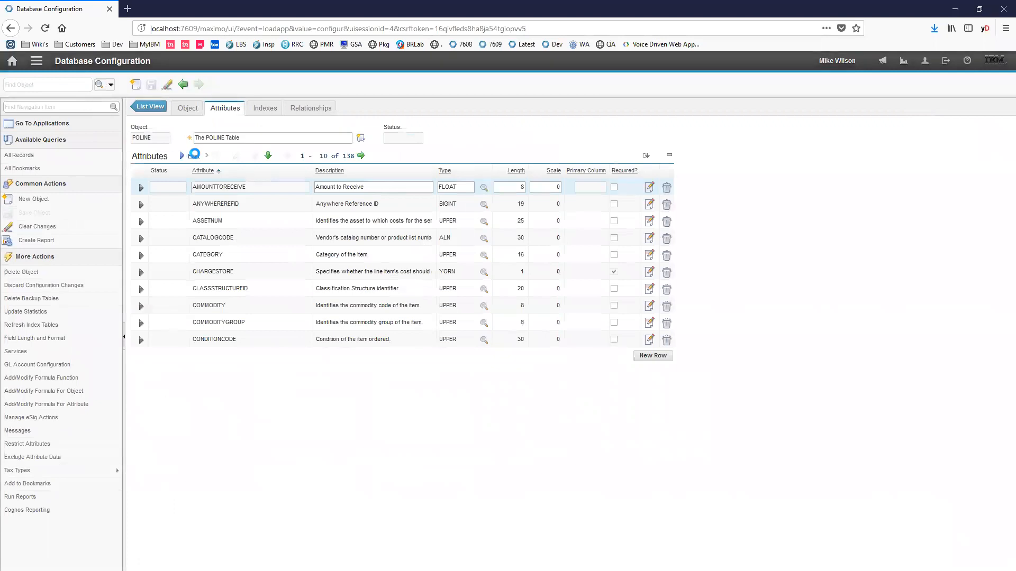
- Filter the POLINE attributes by "insp" and expand the details of the INSPFORMNUM attribute
click(220, 189)
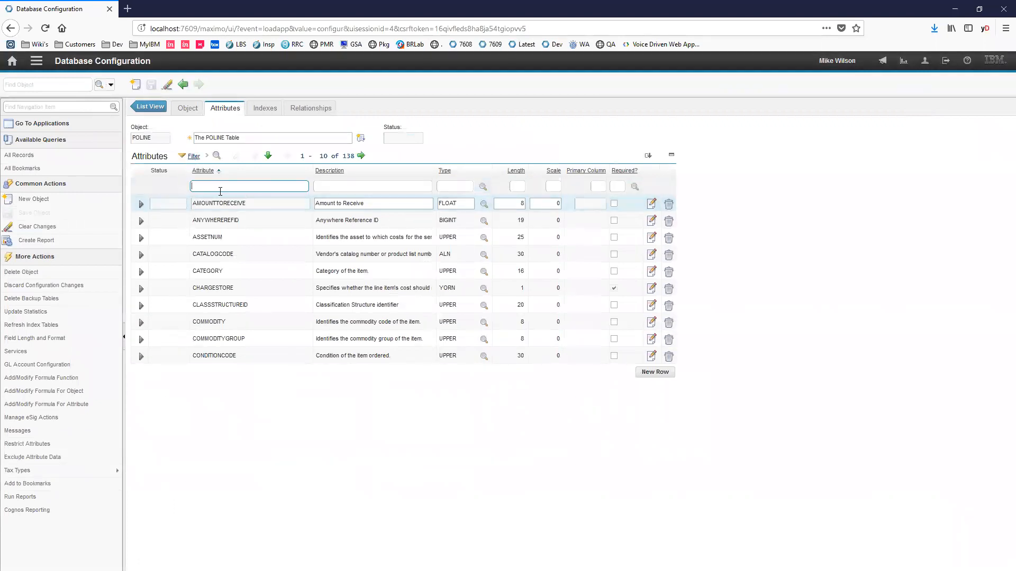
text(insp)
key(Return)
click(194, 222)
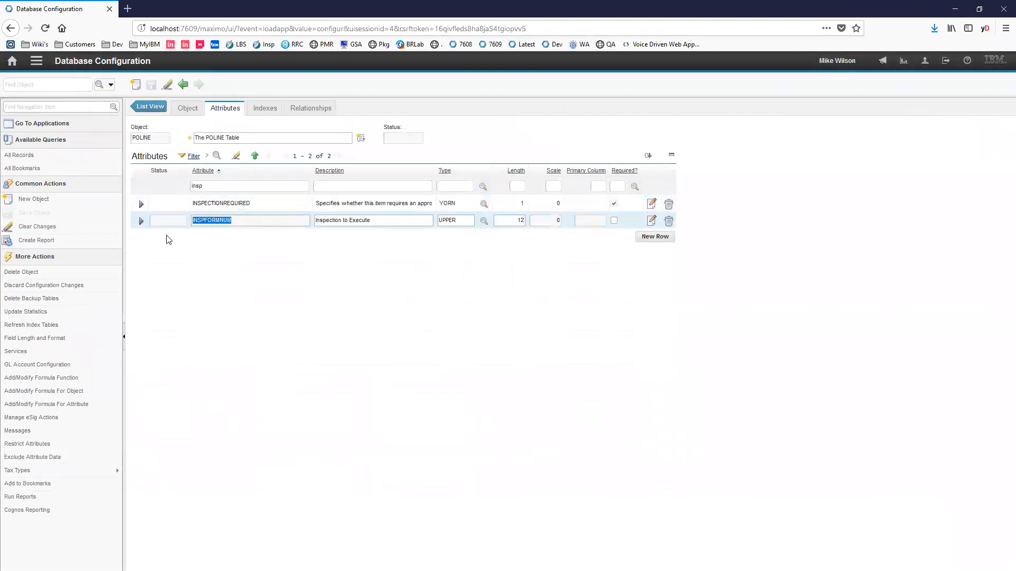
click(141, 221)
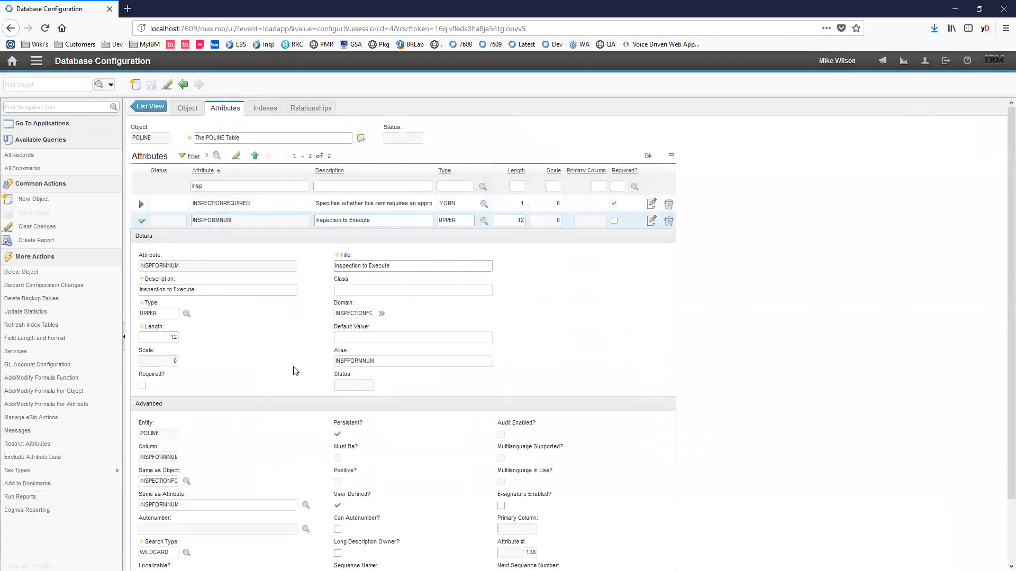
- Go to the domain assigned to INSPFORMNUM and expand the details of its TABLE domain entry
click(361, 313)
click(381, 313)
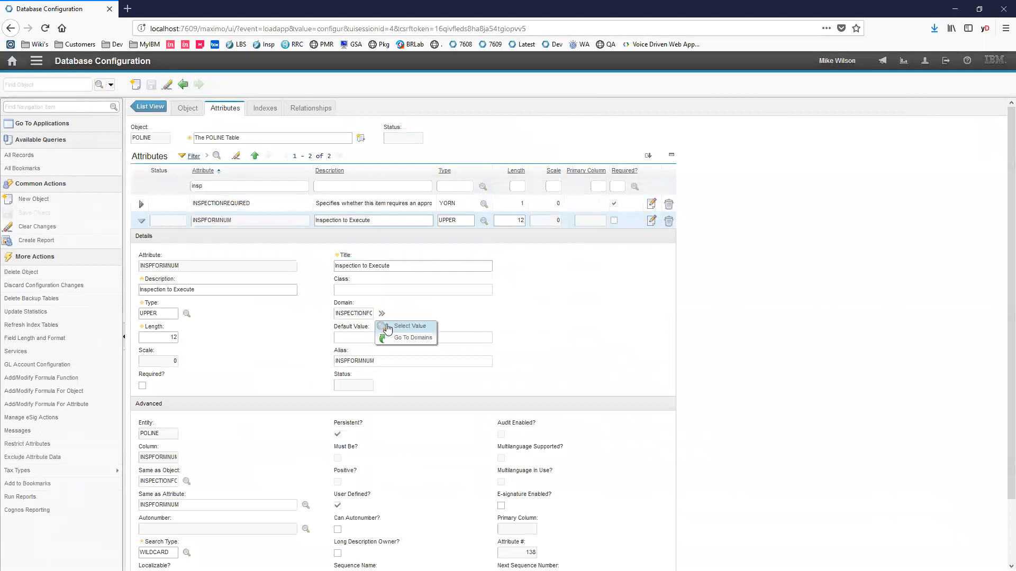
click(399, 339)
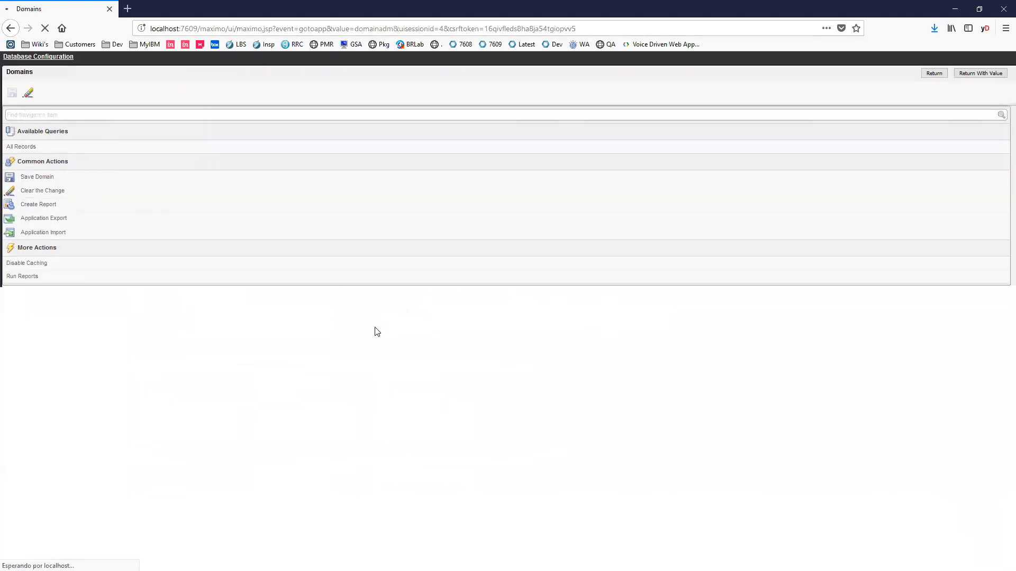
click(147, 166)
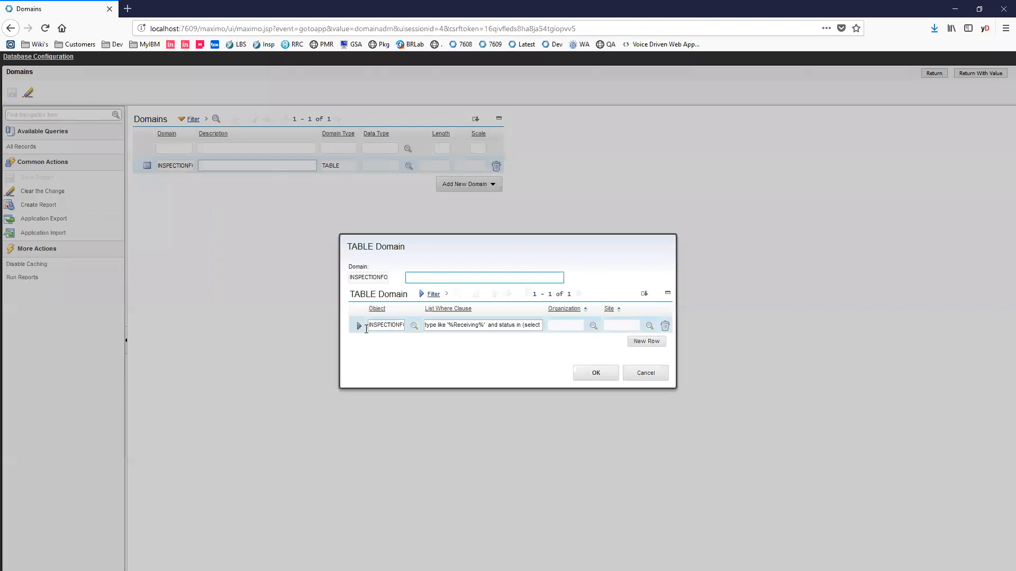
click(361, 326)
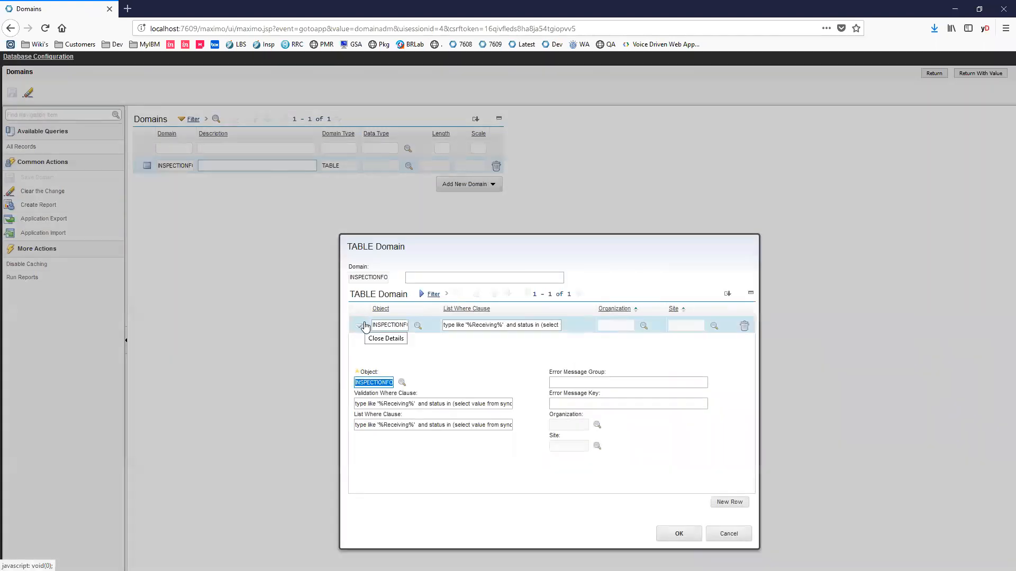
- Examine the TABLE domain's object and its full validation where clause, including the type and status conditions
drag(386, 387, 401, 381)
click(407, 405)
click(386, 404)
double_click(394, 404)
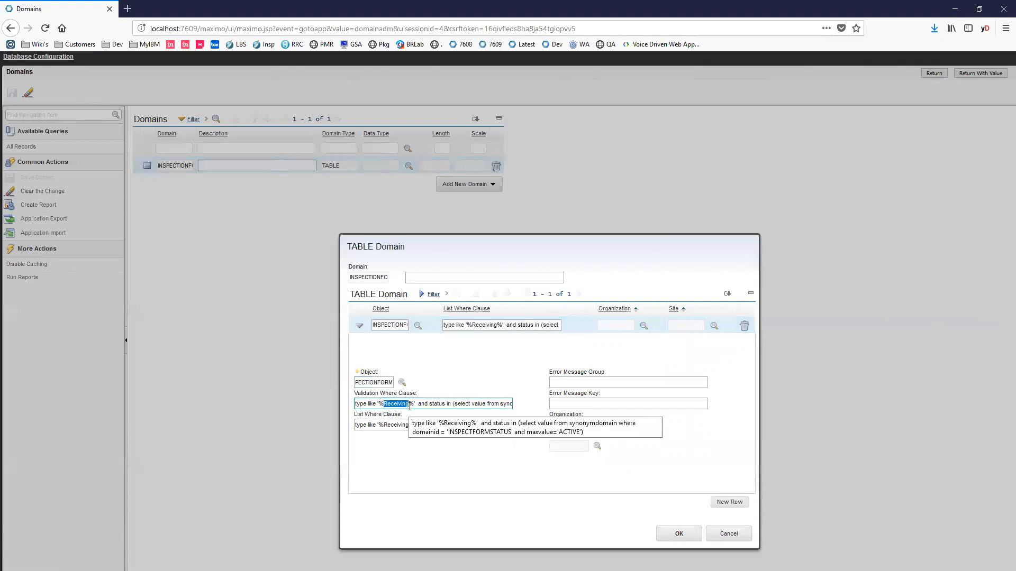
click(429, 404)
drag(433, 404, 516, 402)
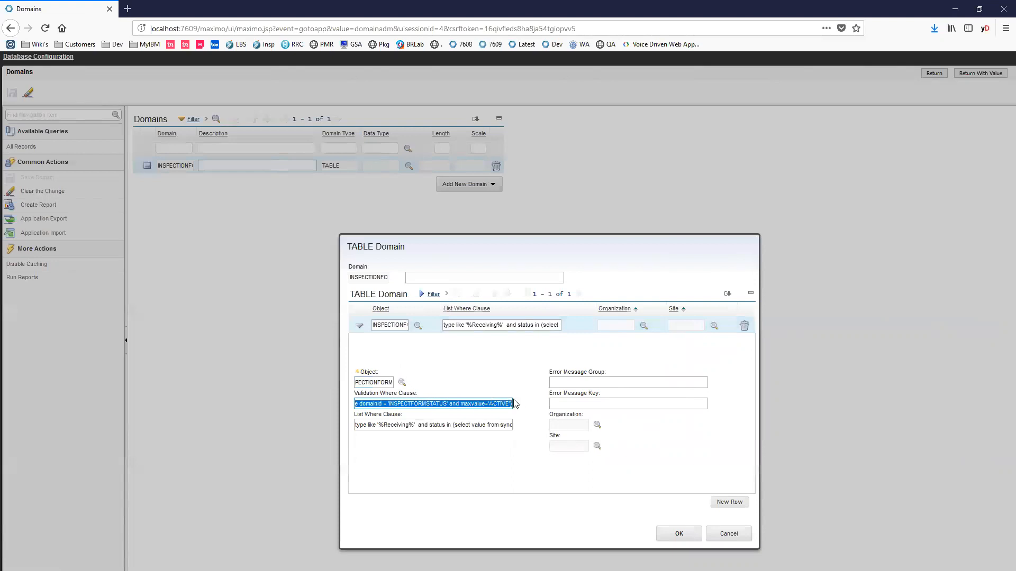
- Leave the TABLE domain unchanged, return to the POLINE attributes and view the lookup map of INSPFORMNUM
click(728, 534)
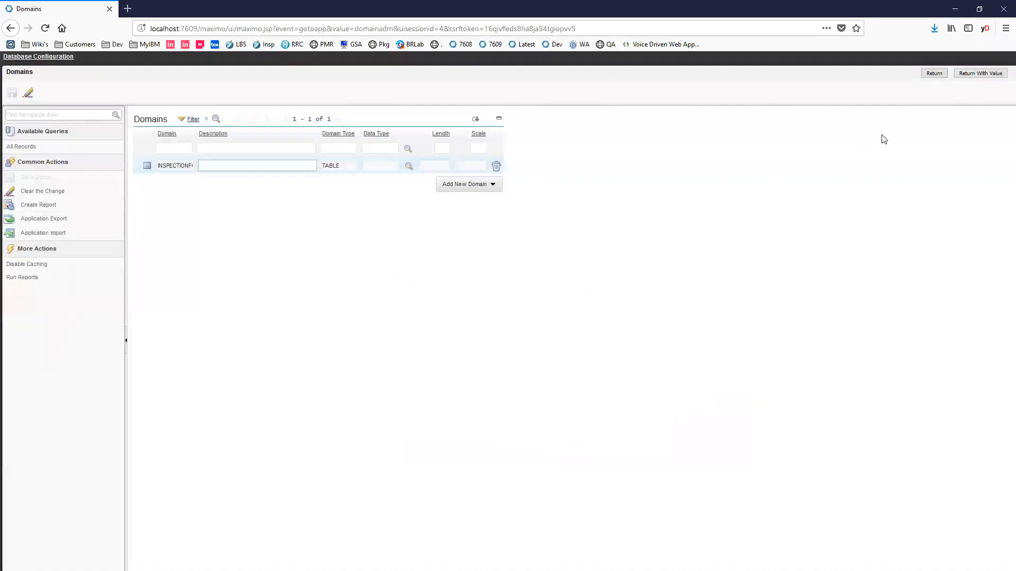
click(931, 74)
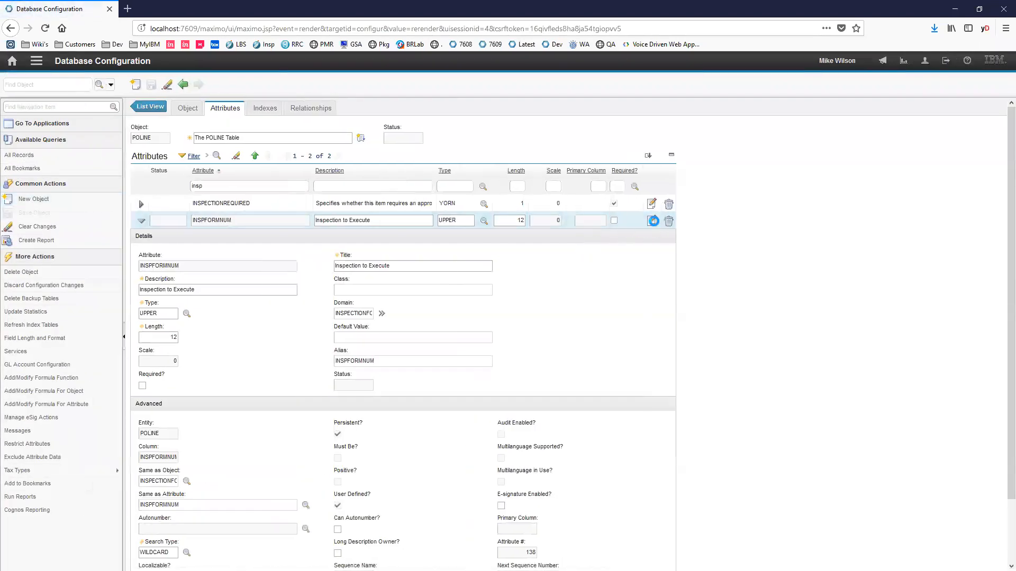
click(652, 221)
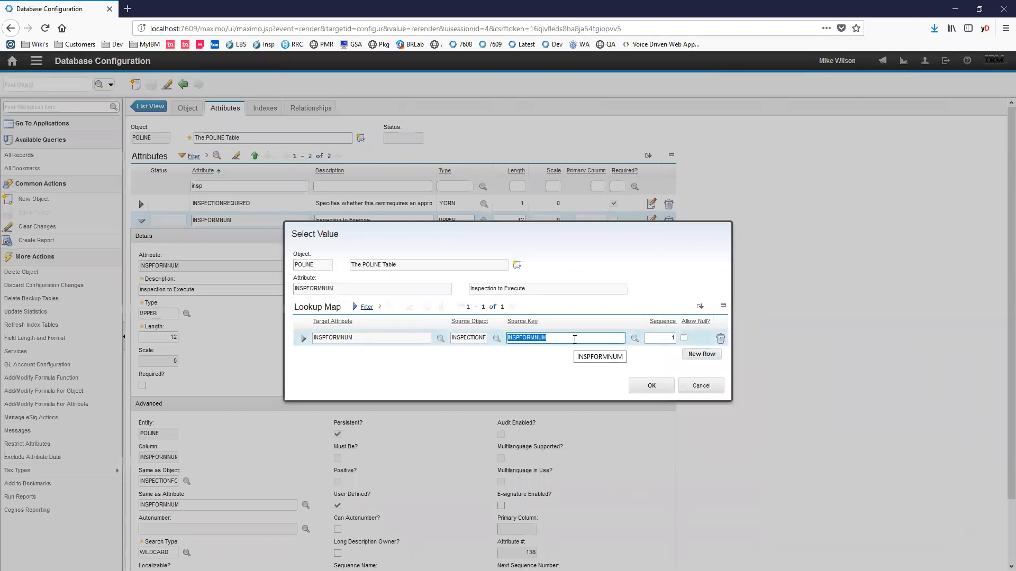
click(697, 387)
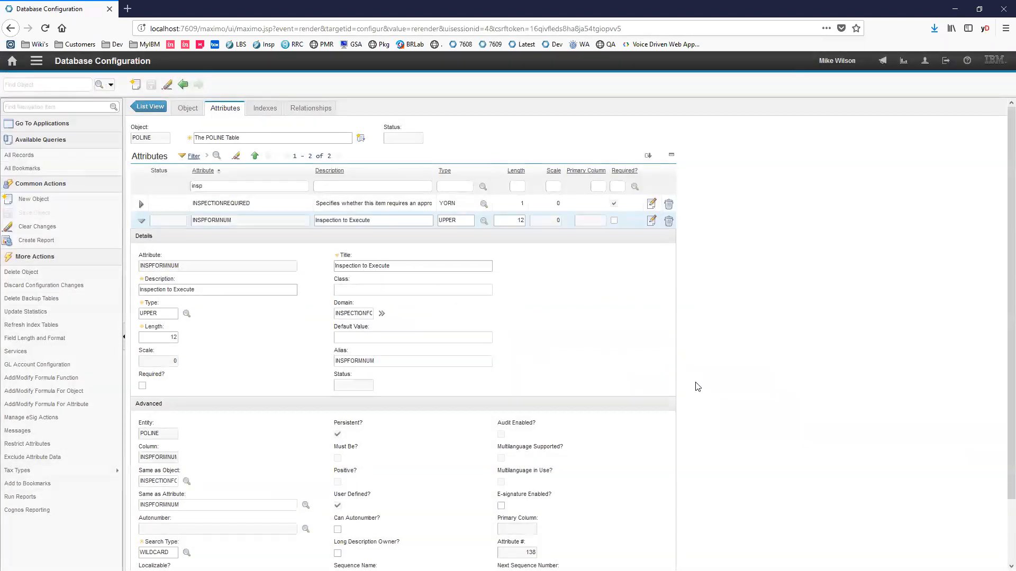
- Create a new purchase order in Purchase Orders + Inspection with the description "acquire some bearings"
click(12, 61)
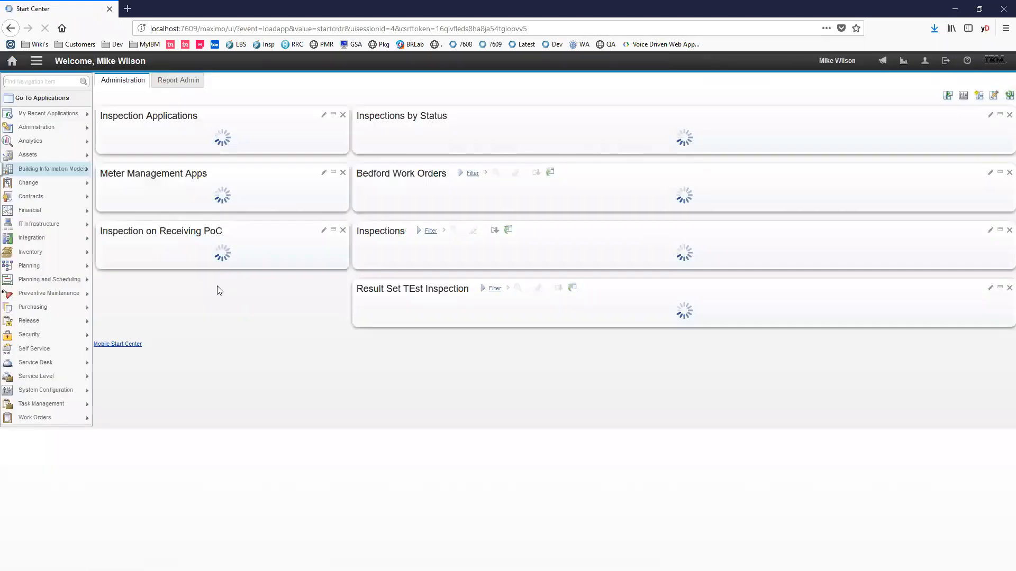
click(185, 367)
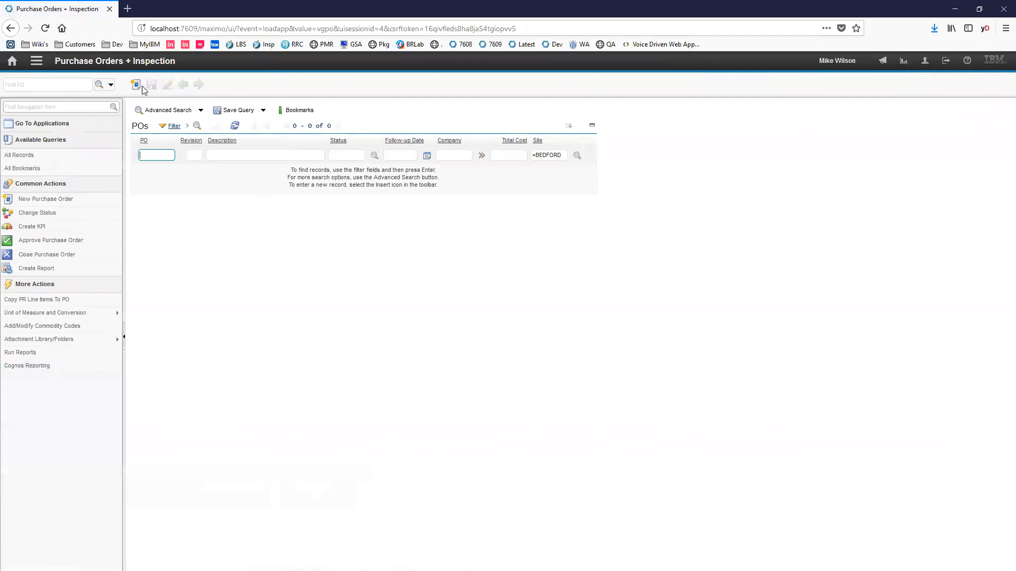
click(137, 85)
click(219, 138)
text(acquire some bearings)
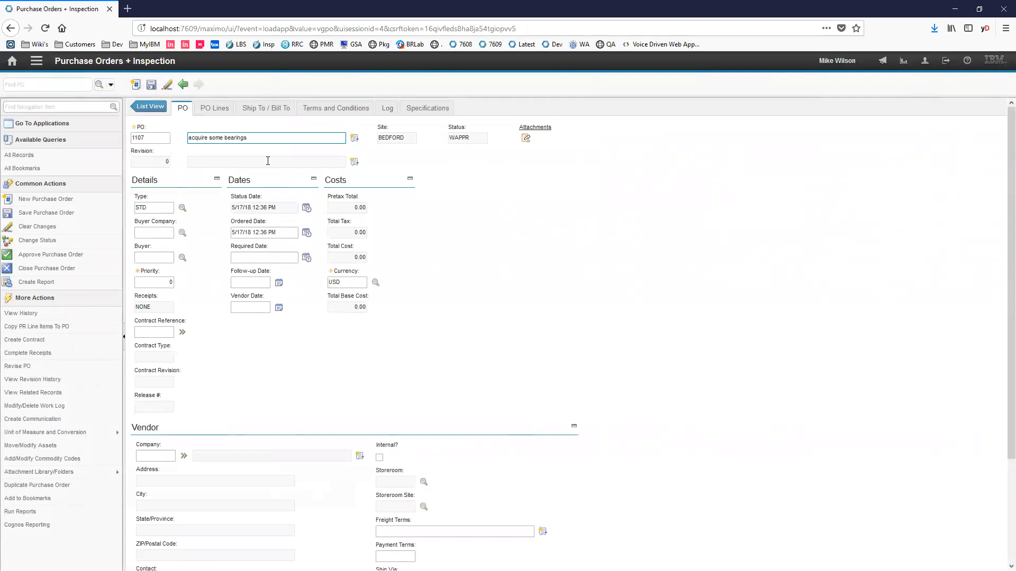
- Set the purchase order's vendor company to SKF (SKF Bearing), looking it up with "skf"
click(184, 456)
click(159, 455)
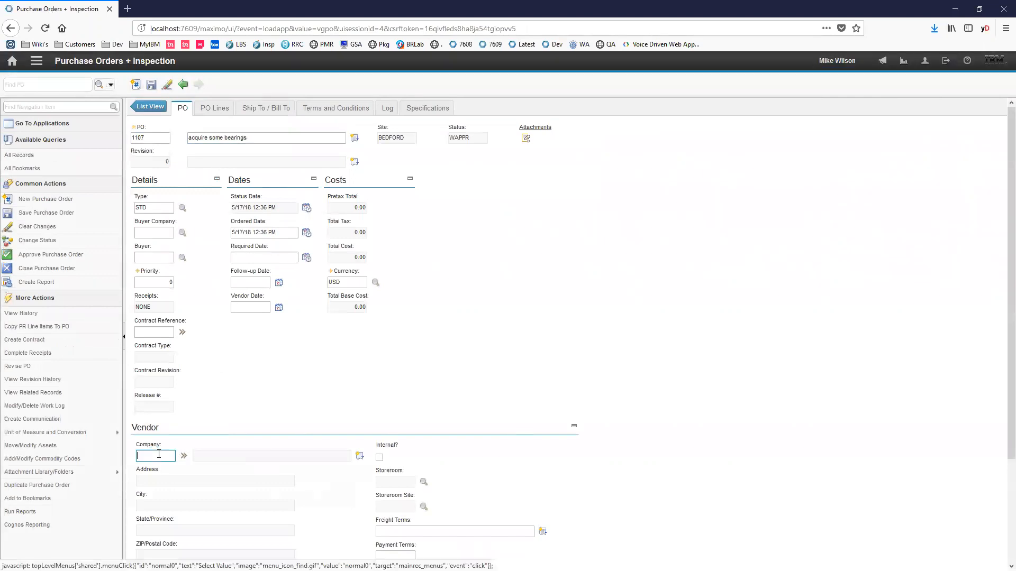
text(skf)
key(Tab)
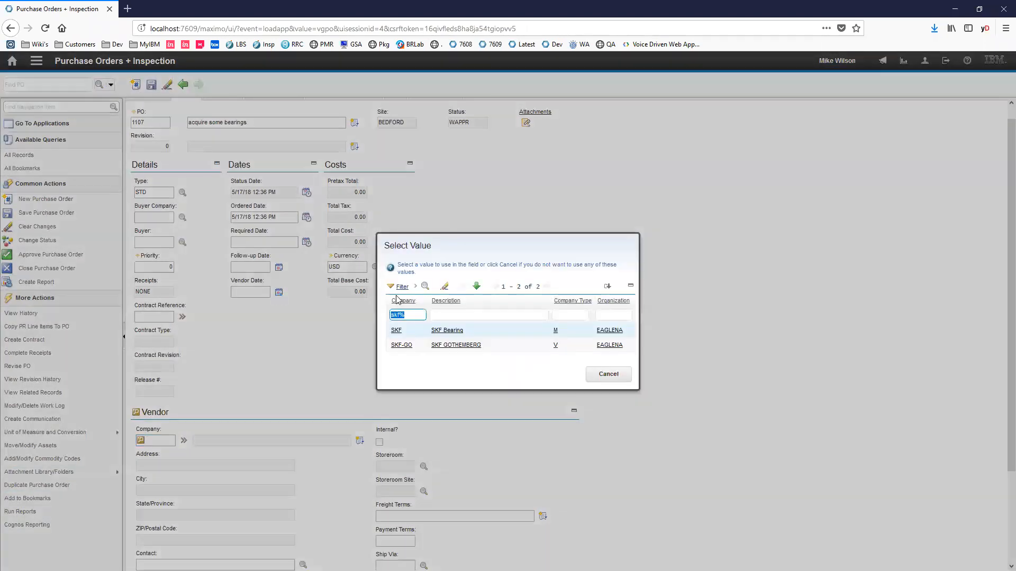
click(392, 331)
- Add a PO line for item G-1000, Bearing, Pillow Block, Fafnir- 1 in ID, found by filtering item descriptions with "bear"
click(214, 108)
click(500, 227)
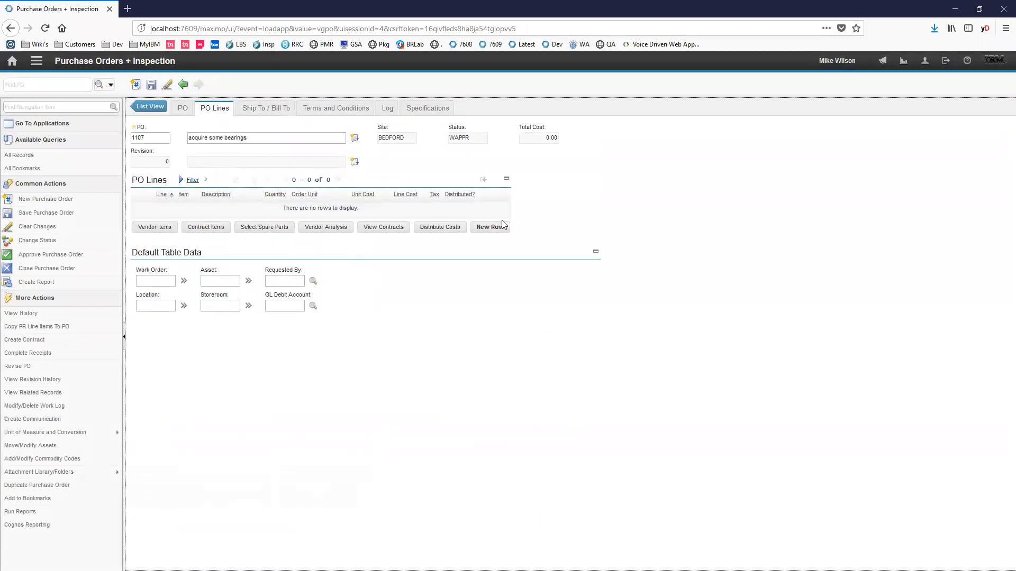
click(186, 303)
click(214, 313)
click(446, 173)
key(Return)
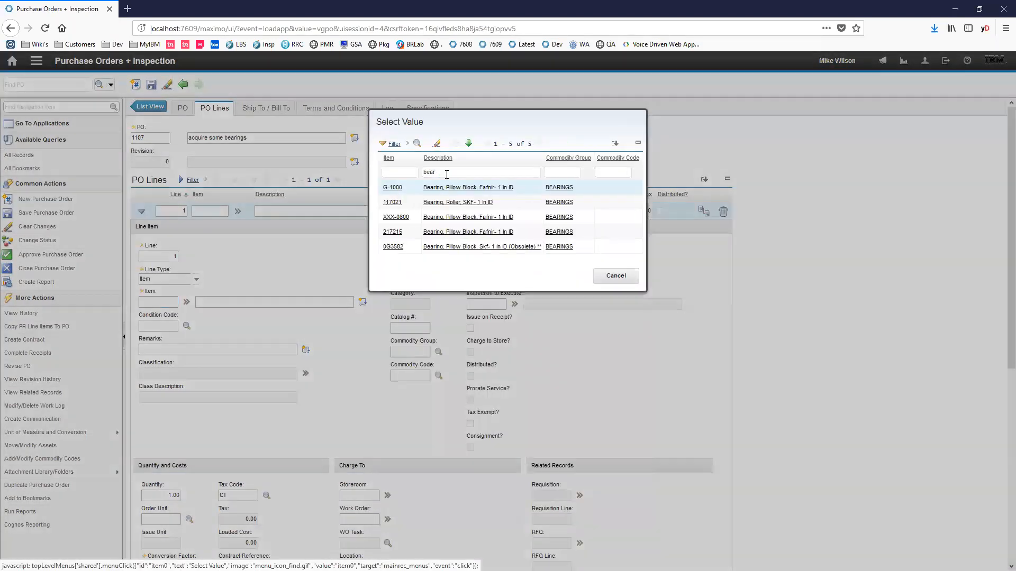
click(433, 188)
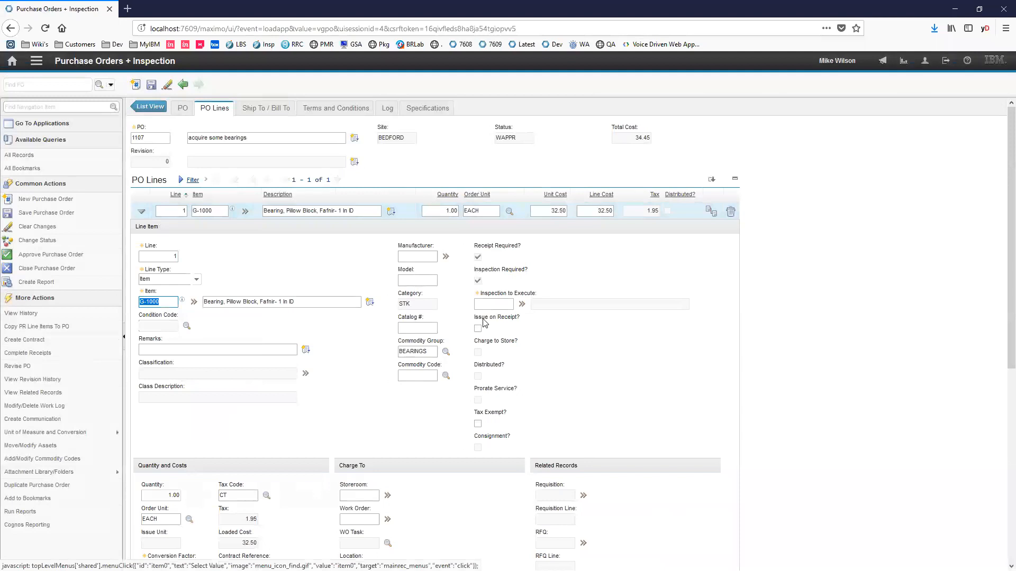
- Set the PO line's conversion factor to 1 and charge the line to storeroom CENTRAL
click(478, 281)
scroll(319, 419, down, 3)
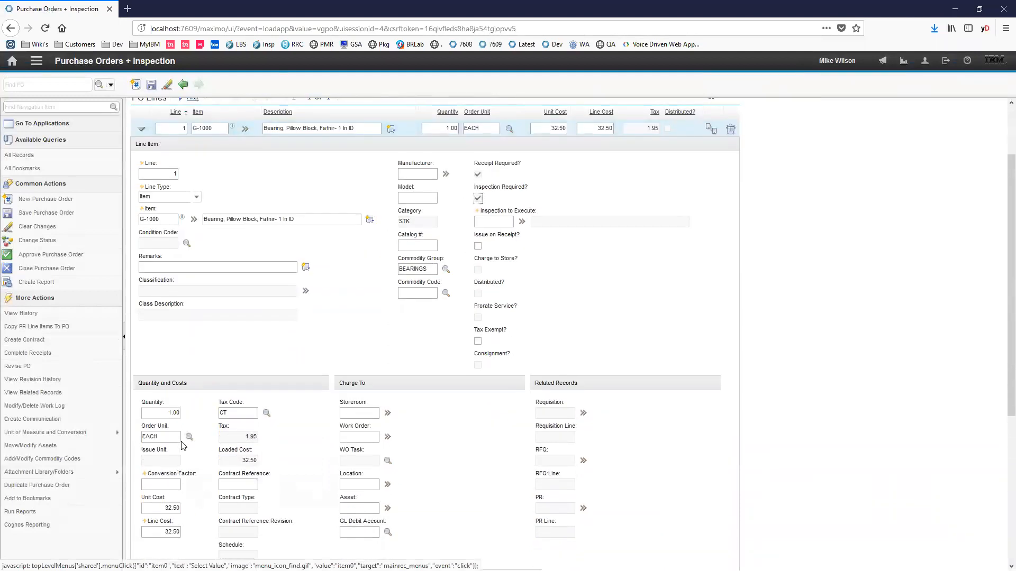
click(172, 486)
key(BackSpace)
key(Tab)
click(162, 487)
text(1)
key(Tab)
click(365, 413)
text(ce)
key(Tab)
- Choose inspection form 1060, Bearing Inspection, as the line's Inspection to Execute
scroll(513, 347, up, 3)
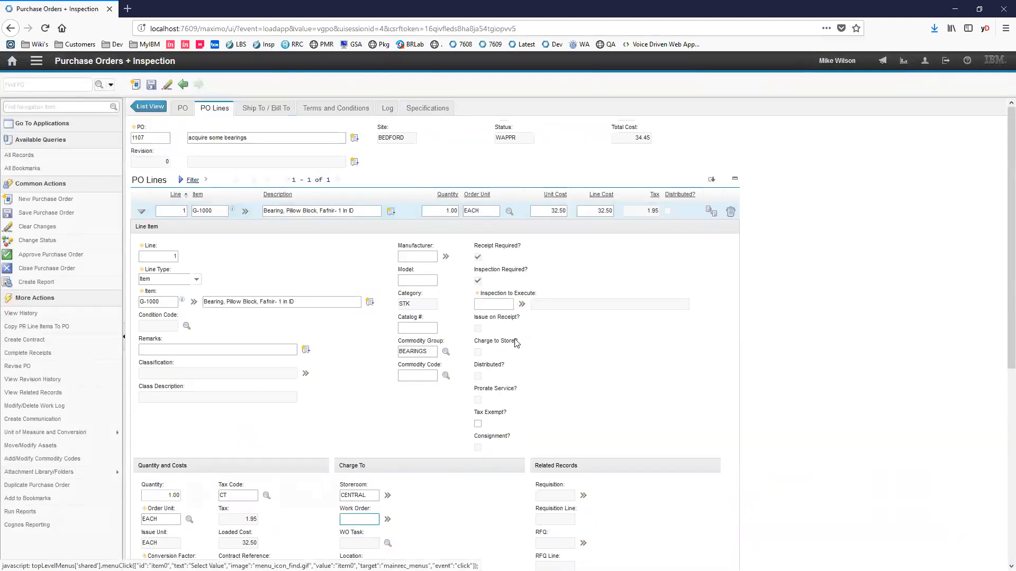
click(521, 305)
click(537, 318)
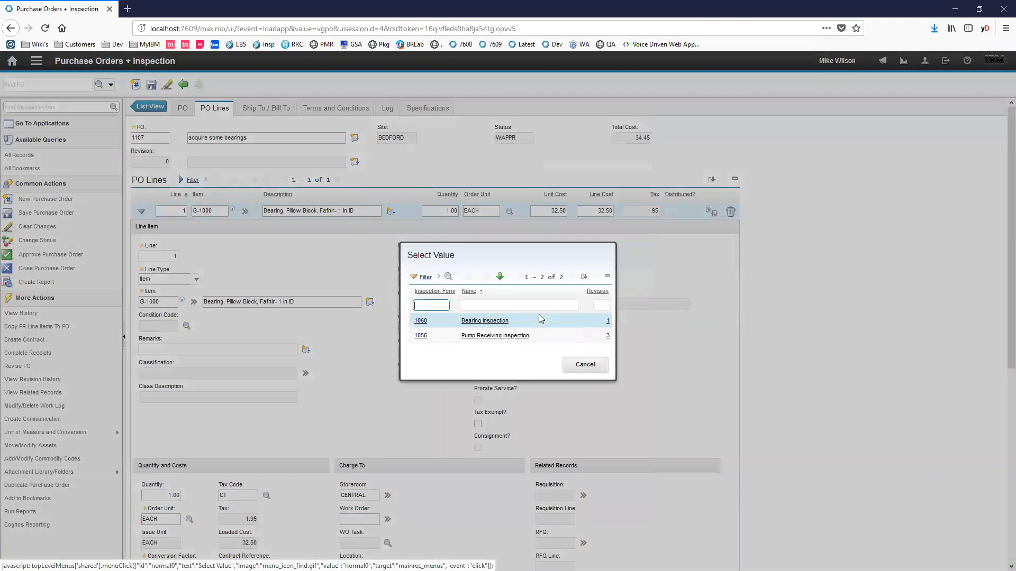
click(490, 322)
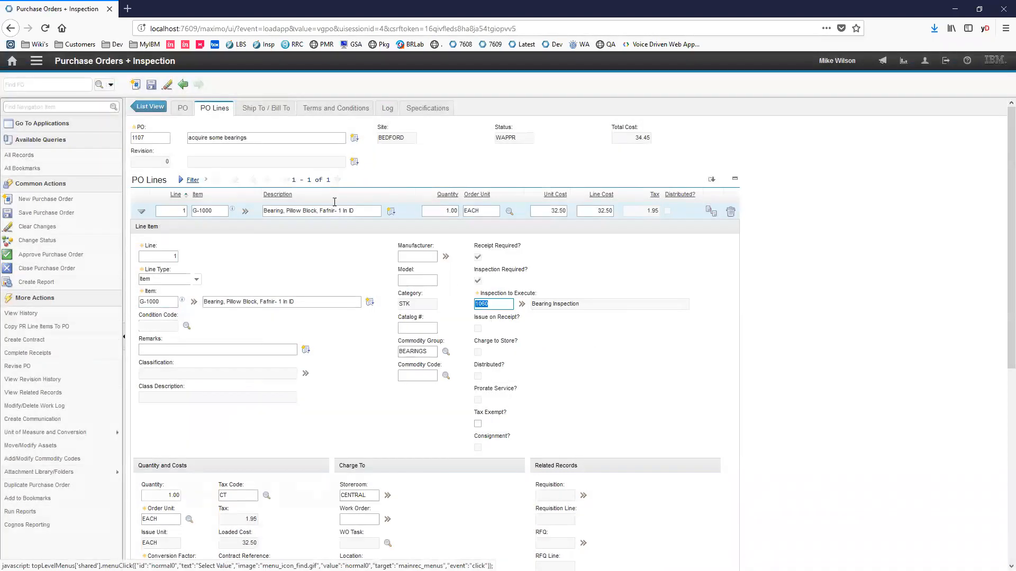
- Save the purchase order and approve it
click(152, 85)
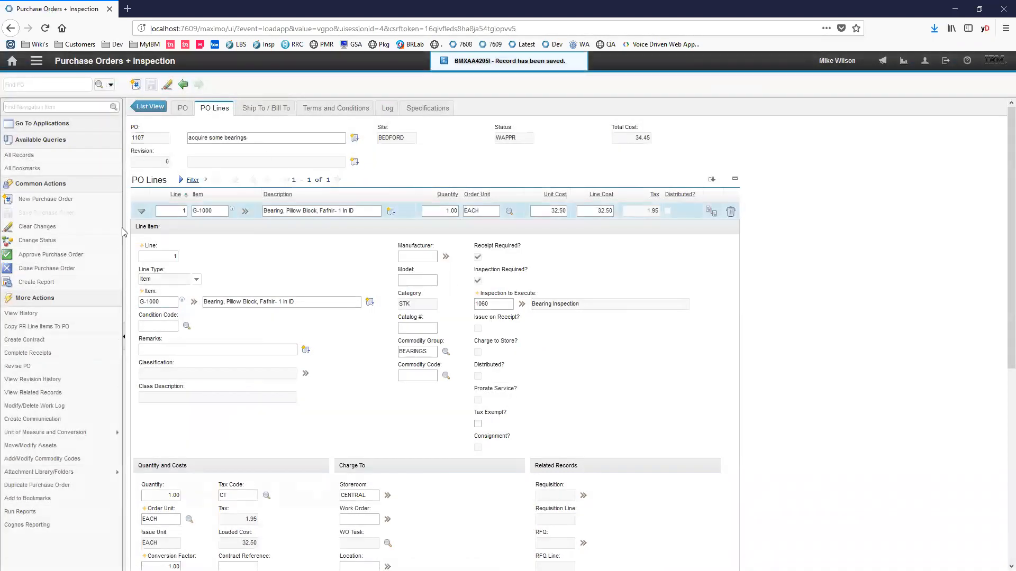
click(73, 256)
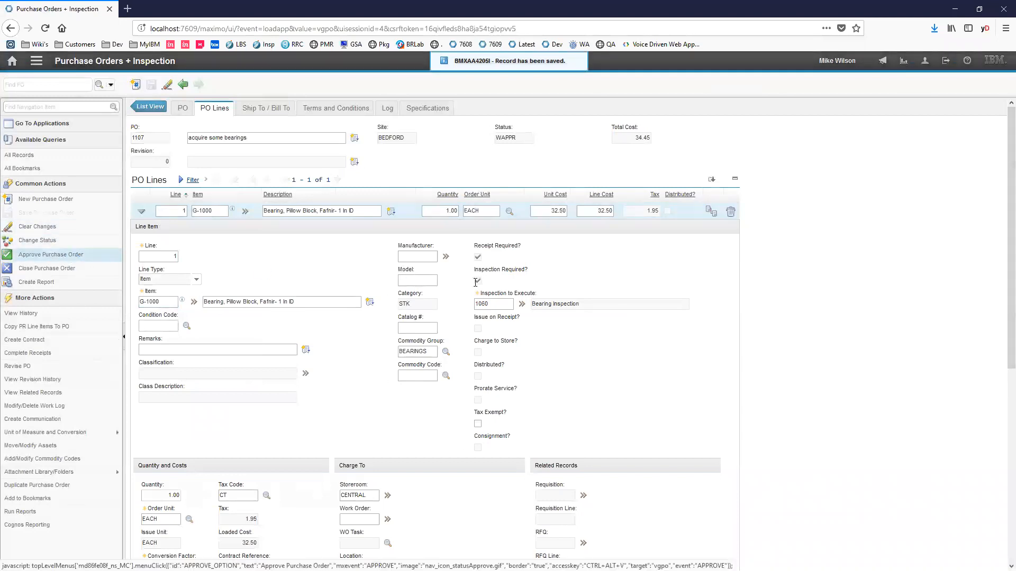
click(562, 394)
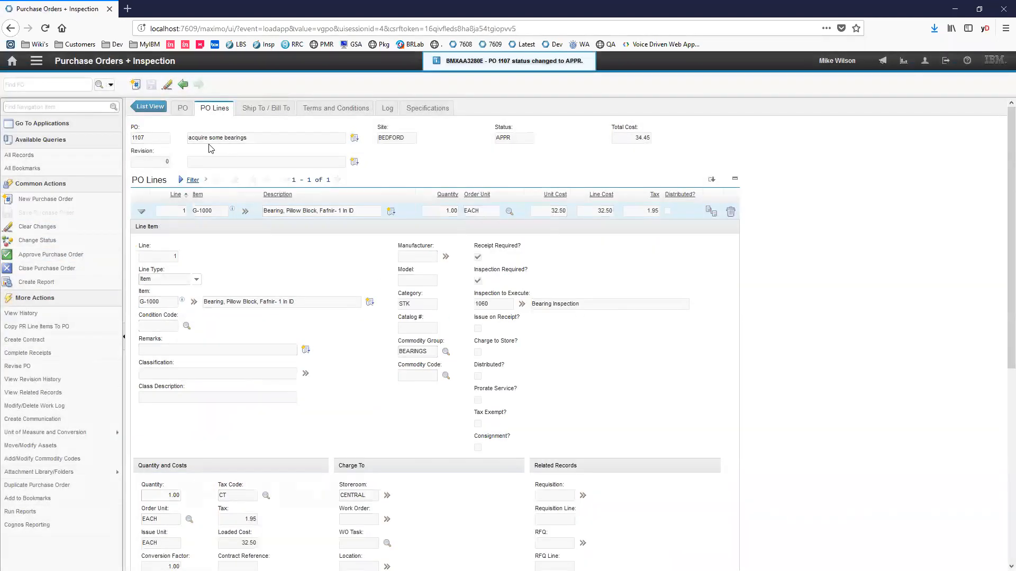
- Go to Receiving + Inspection, filter the POs by "110%" and open the "acquire some bearings" purchase order
click(12, 62)
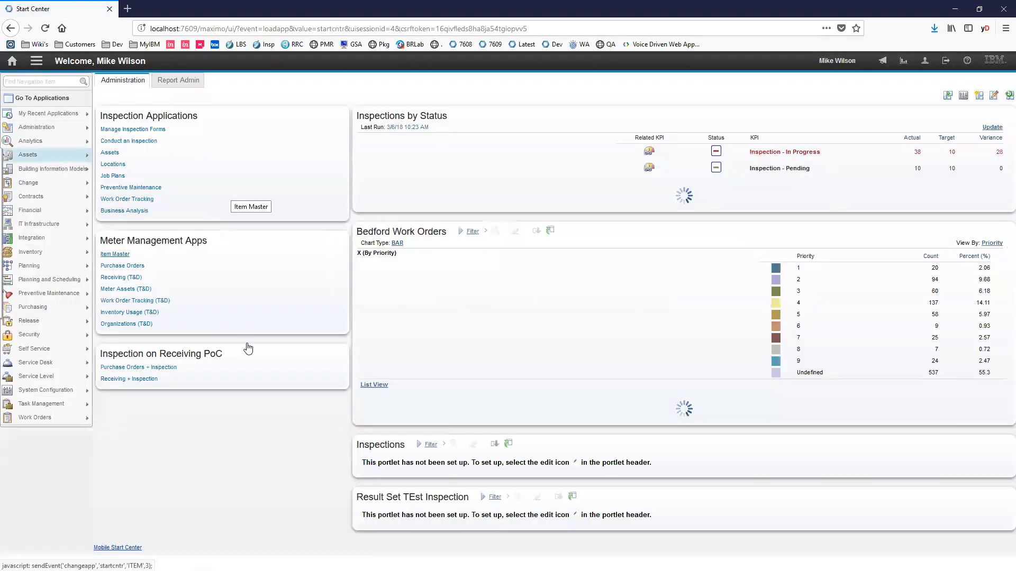
click(159, 379)
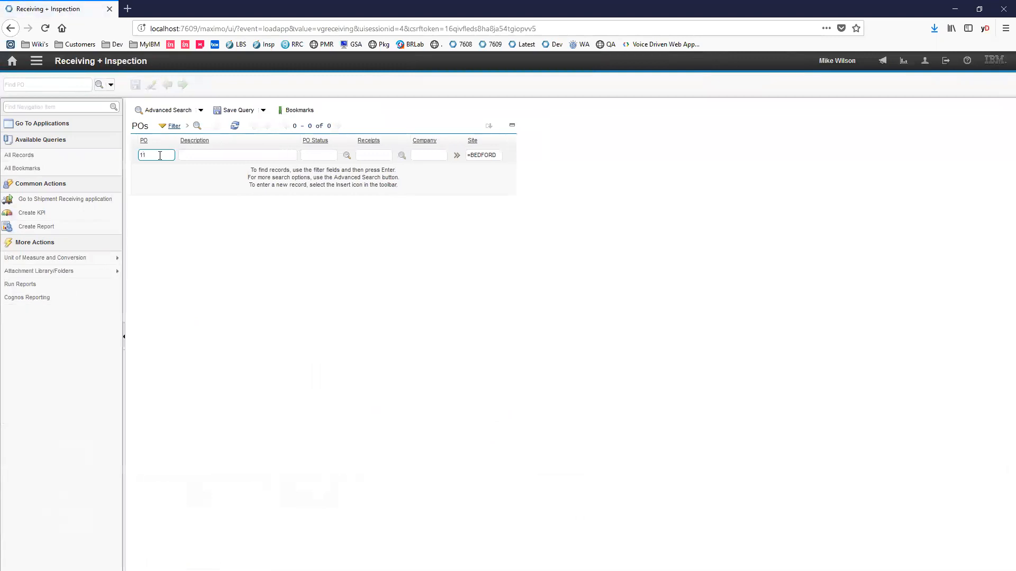
text(%)
key(Return)
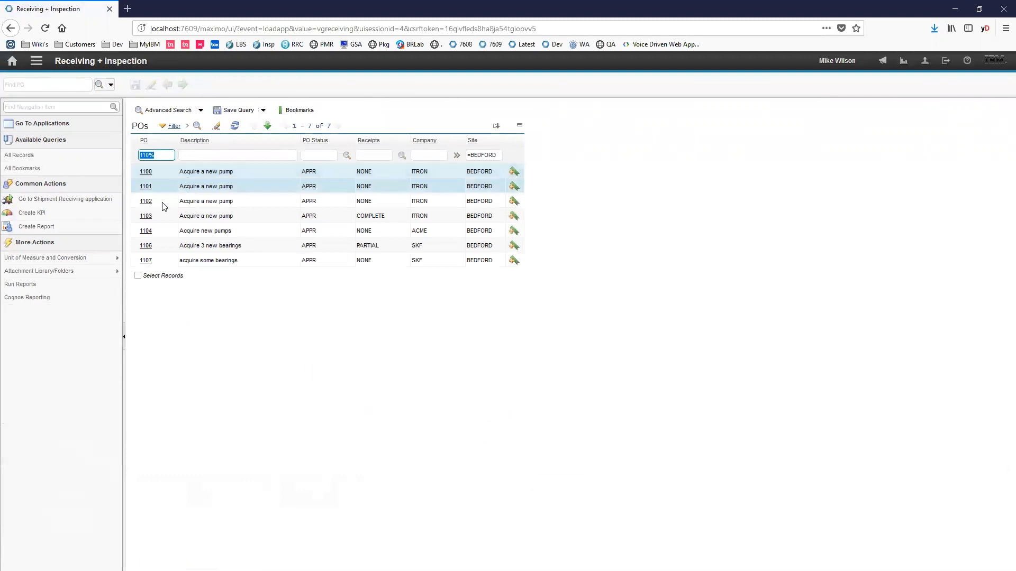
click(151, 260)
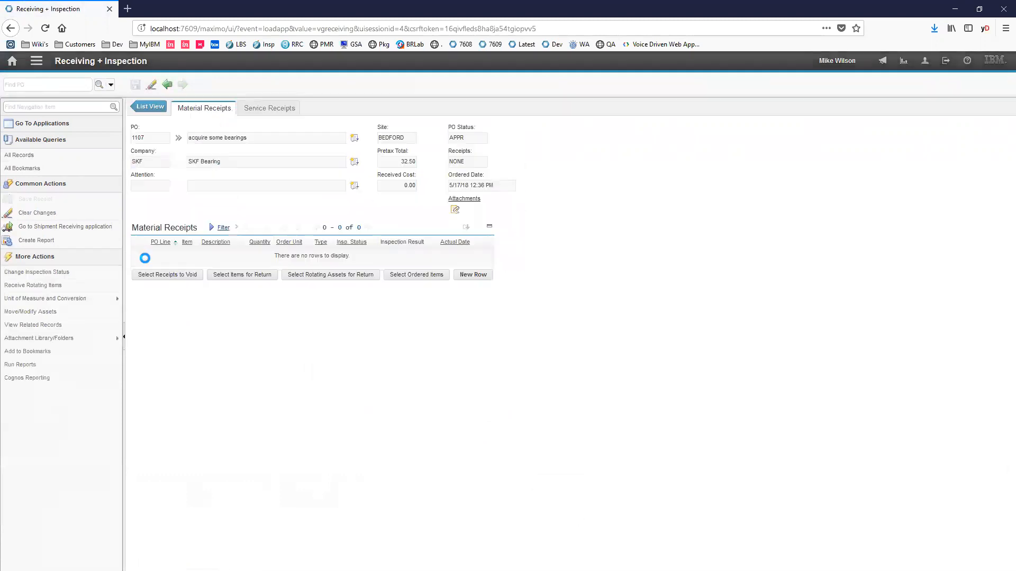
- Receive the ordered G-1000 bearing as a material receipt and save the receipt
click(429, 276)
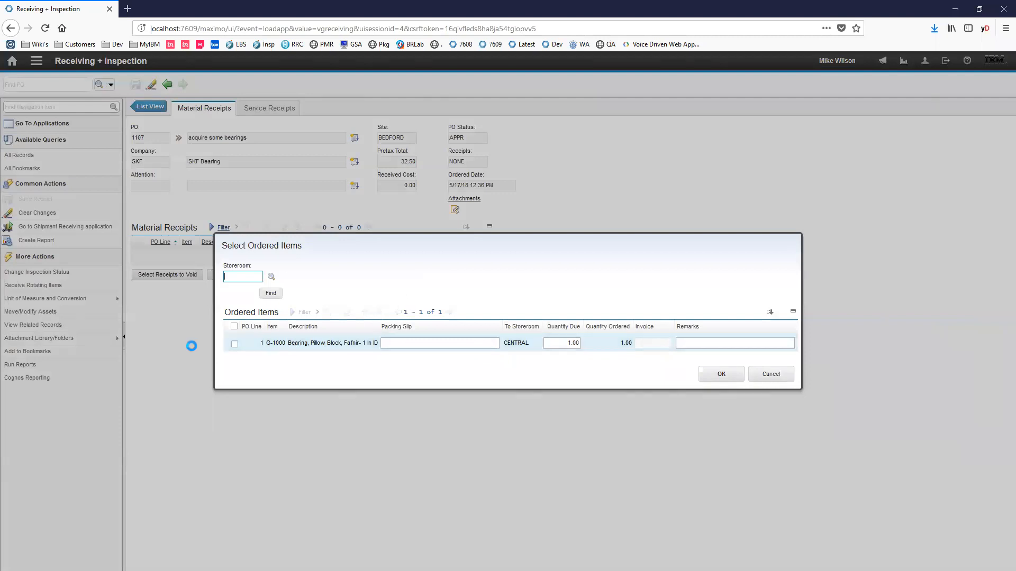
click(235, 345)
click(706, 376)
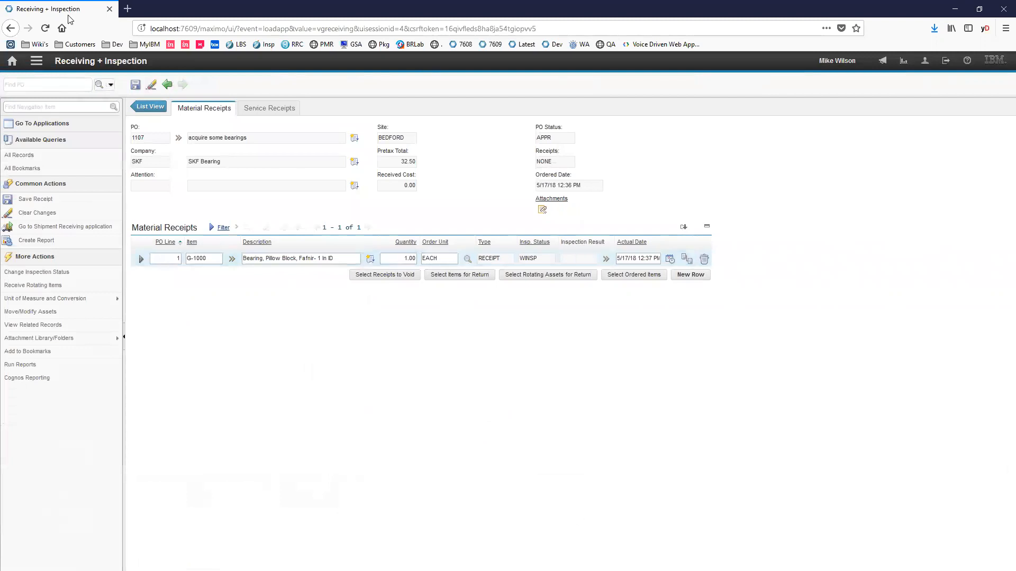
click(135, 84)
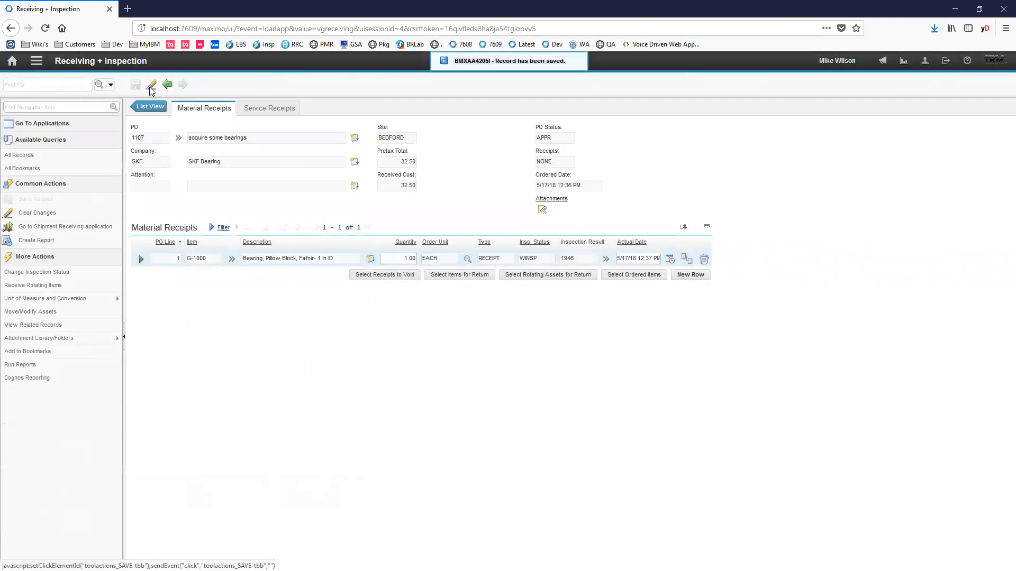
- Examine the material receipt line's item, type, inspection status and inspection result values
click(492, 260)
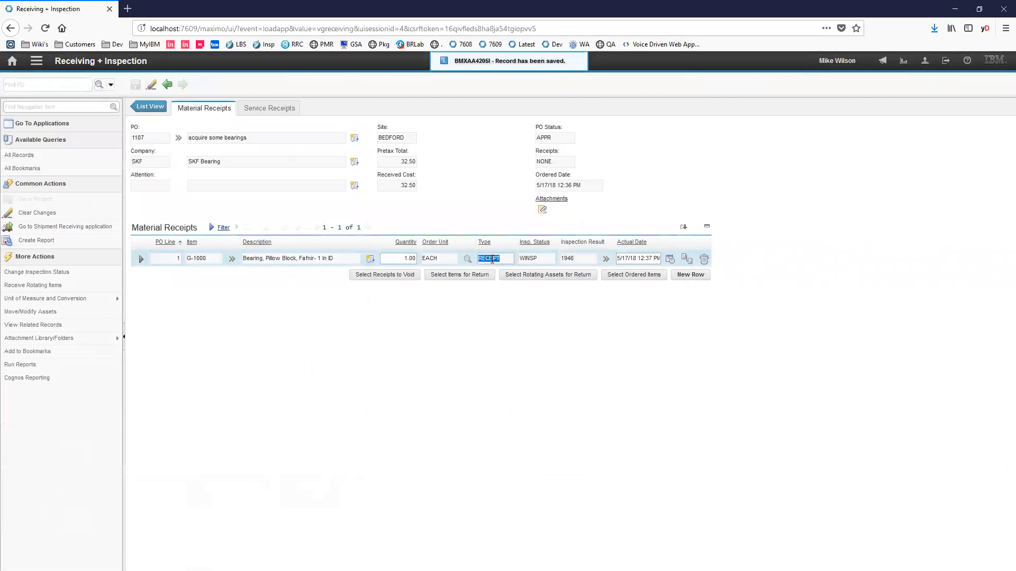
click(541, 260)
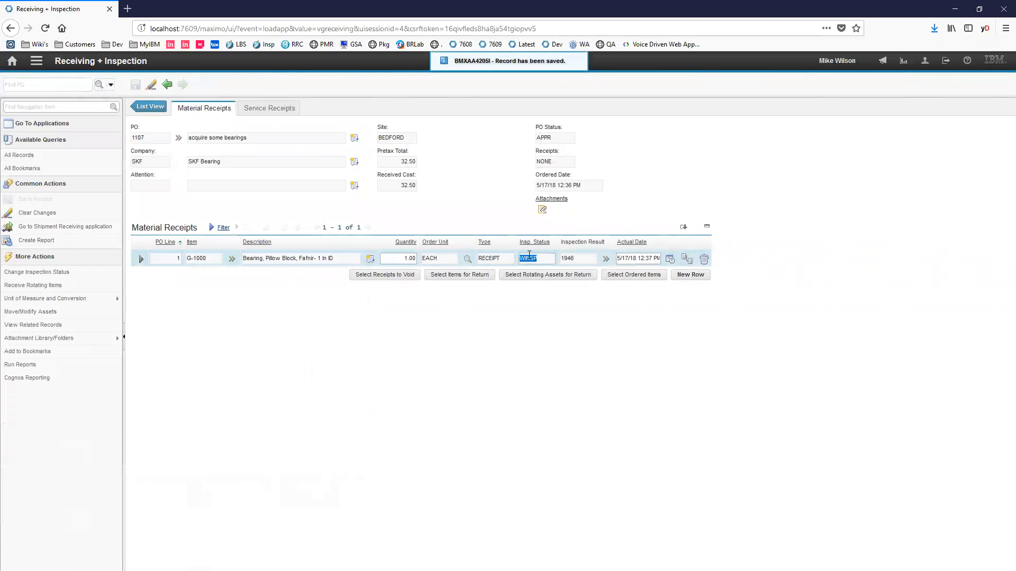
click(215, 259)
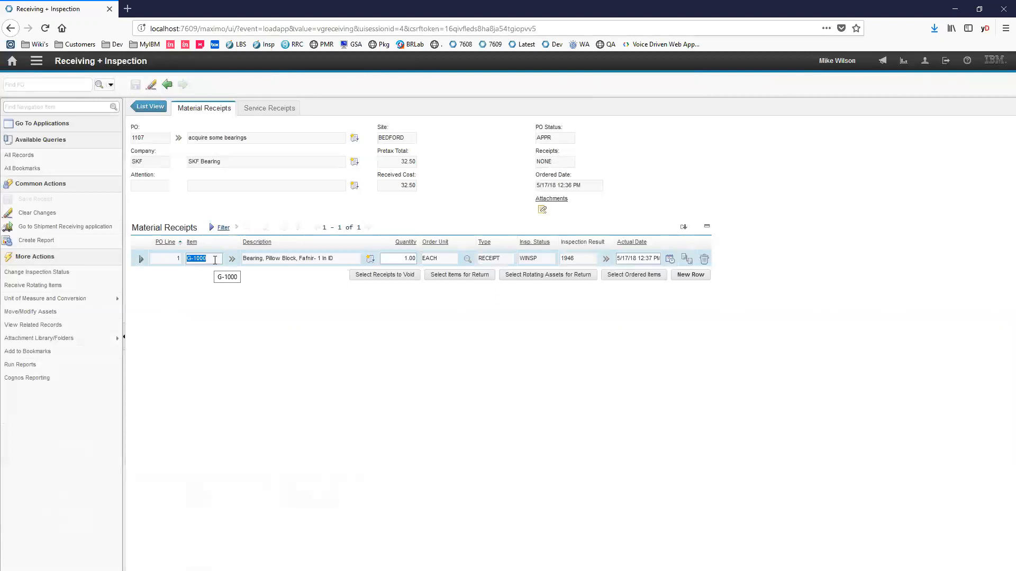
click(494, 259)
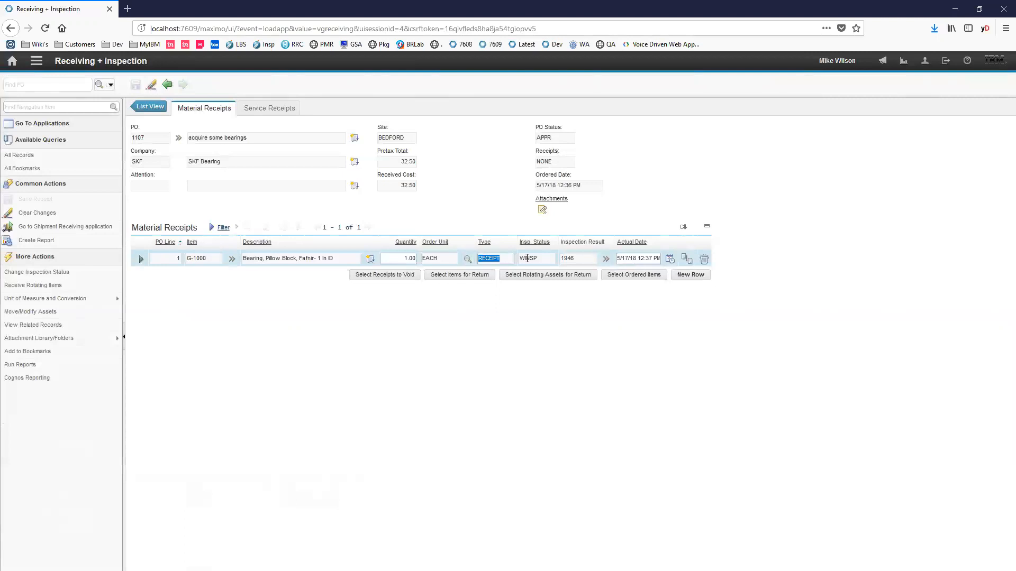
click(538, 258)
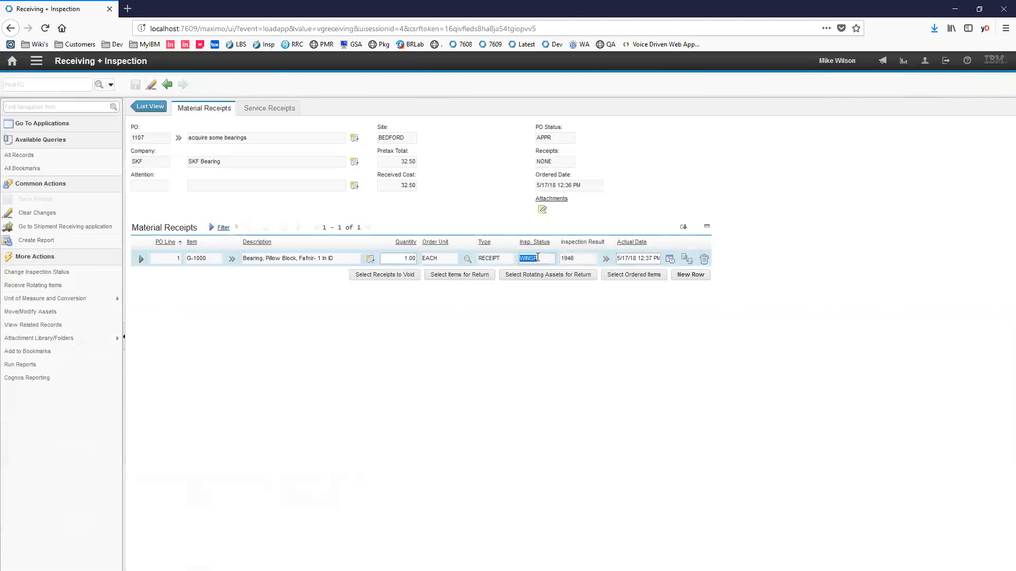
click(582, 259)
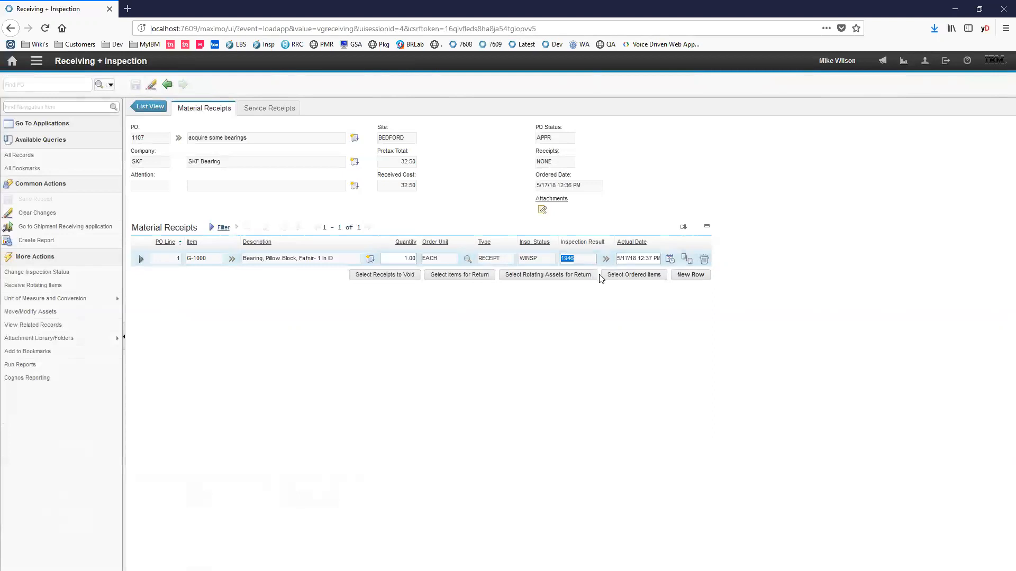
click(585, 257)
double_click(584, 256)
- Find the Automation Scripts application with "auto" and open the INSPRECCREATE script
click(87, 106)
text(auto)
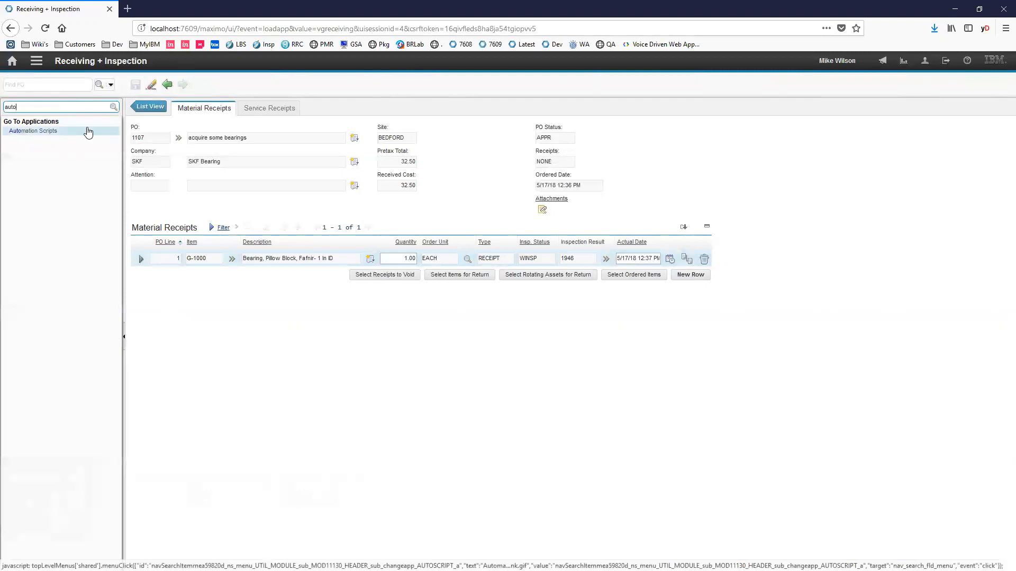
click(87, 130)
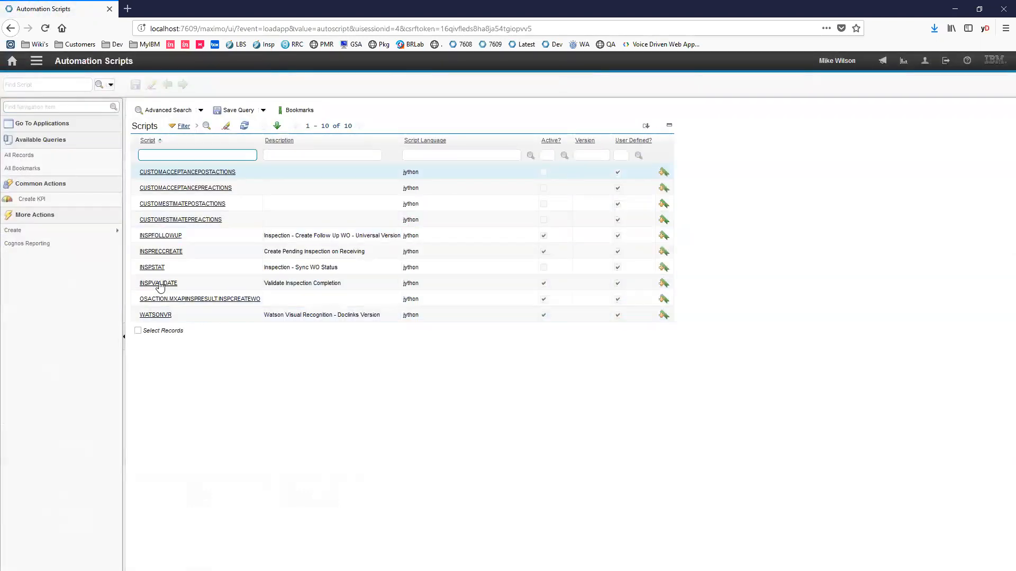
click(161, 251)
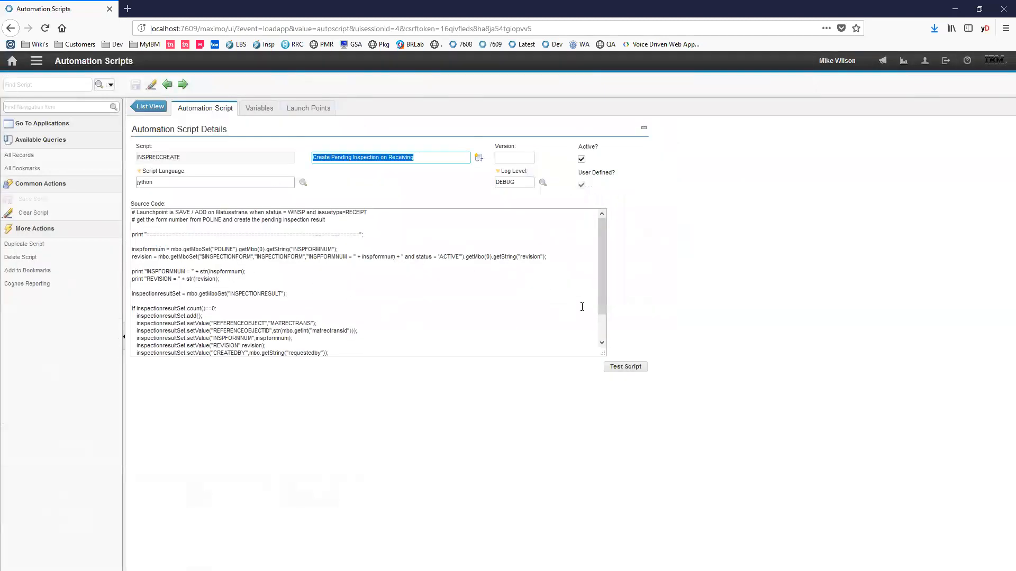
- Examine the script's source code that fetches the form number and revision and fills the new INSPECTIONRESULT record's reference fields
drag(604, 280, 598, 312)
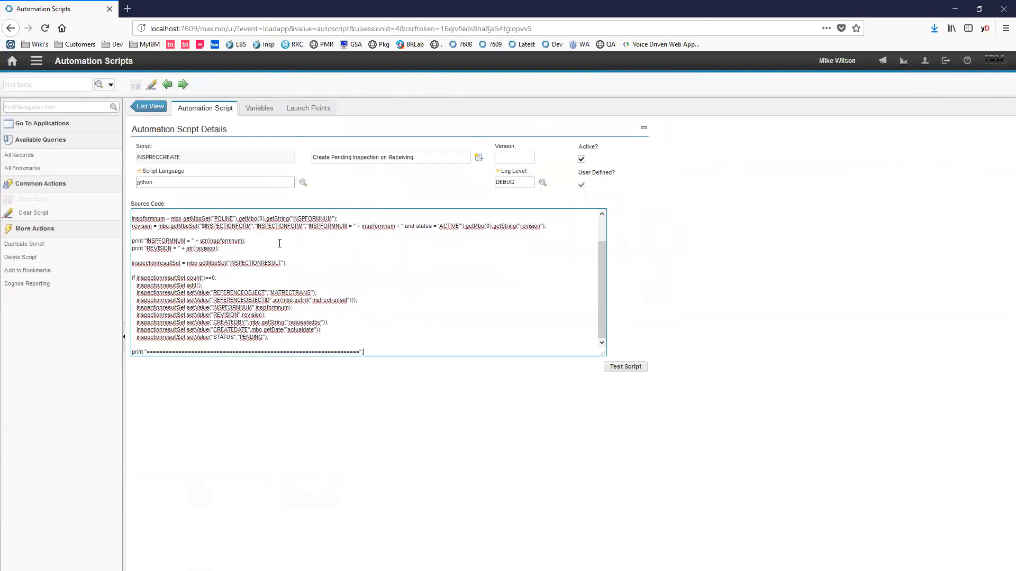
triple_click(329, 218)
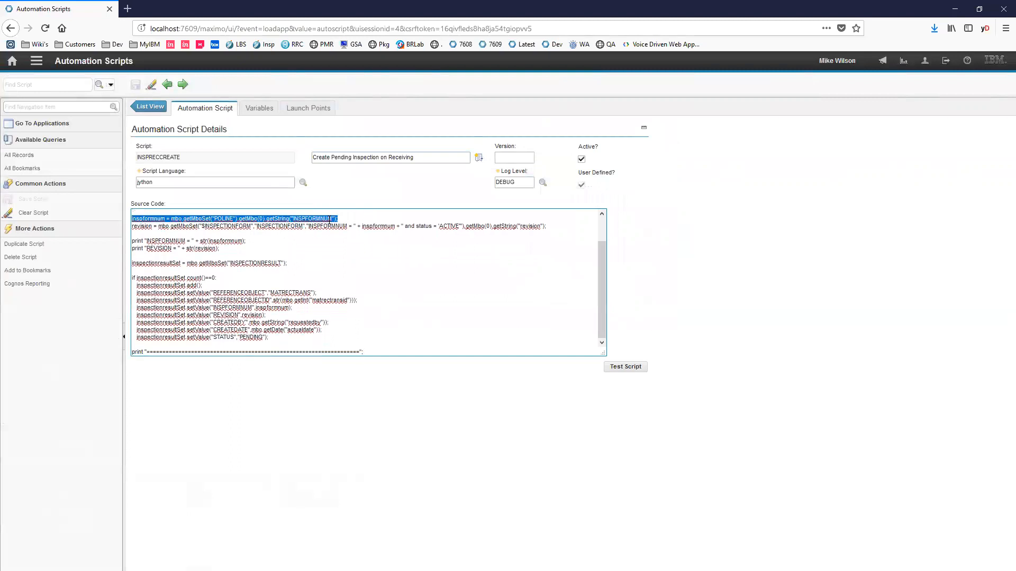
triple_click(303, 225)
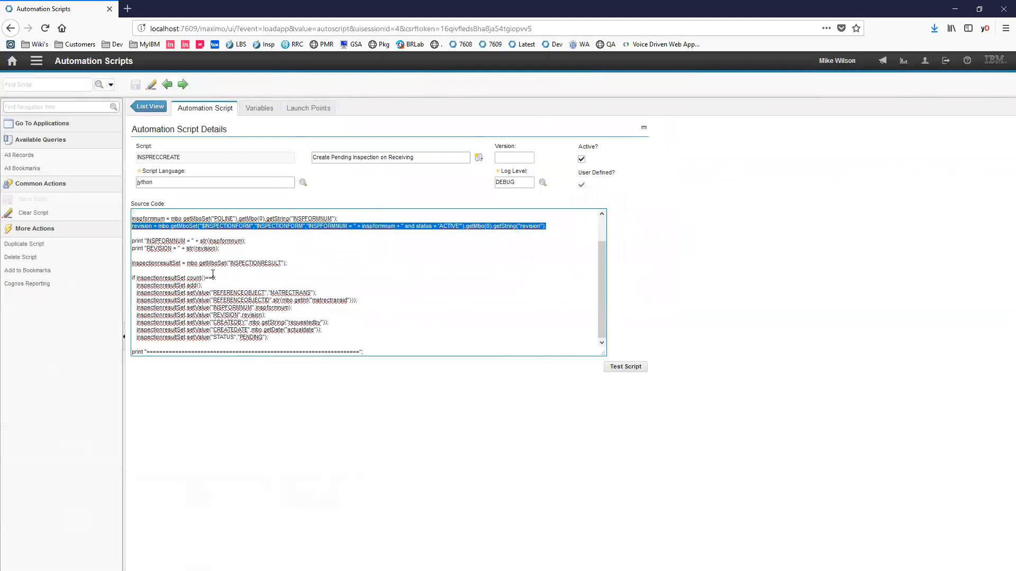
triple_click(213, 276)
double_click(267, 263)
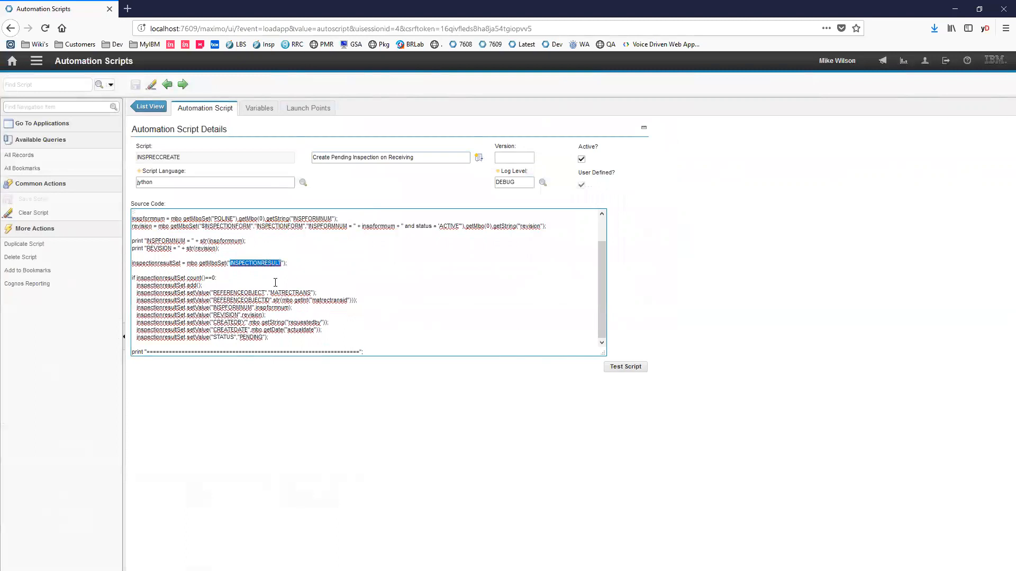
click(182, 269)
triple_click(169, 286)
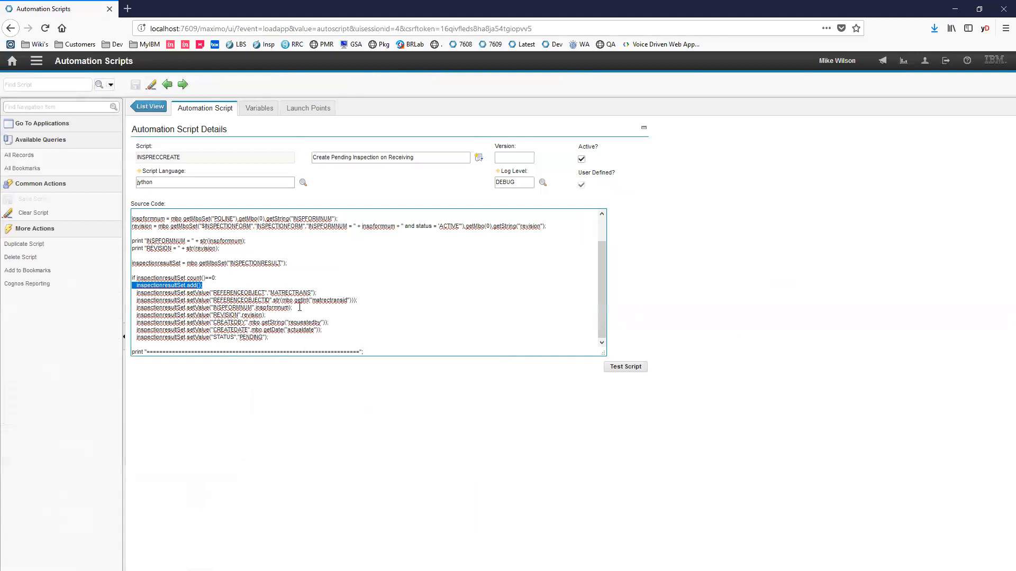
double_click(243, 293)
double_click(250, 299)
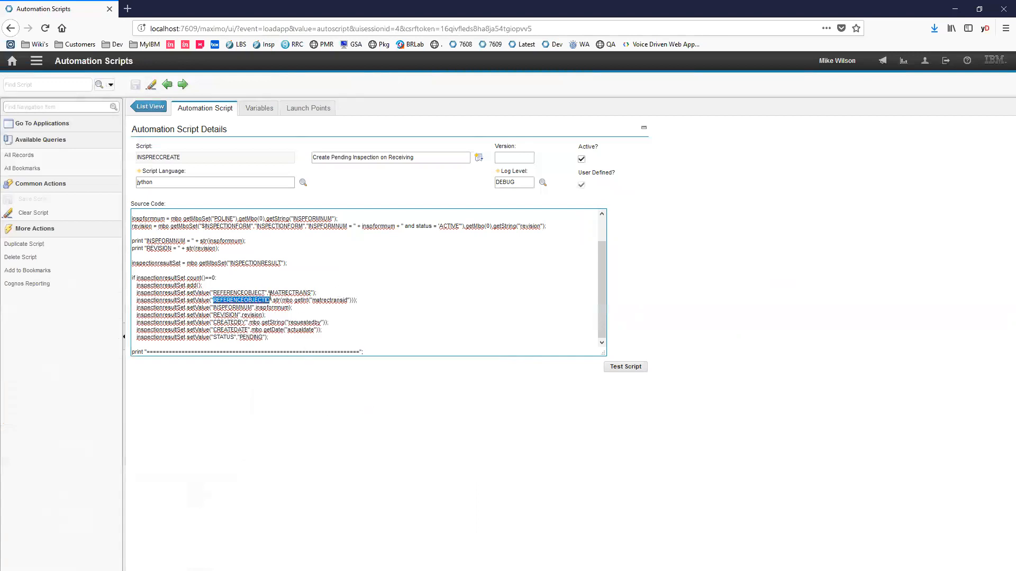
double_click(281, 294)
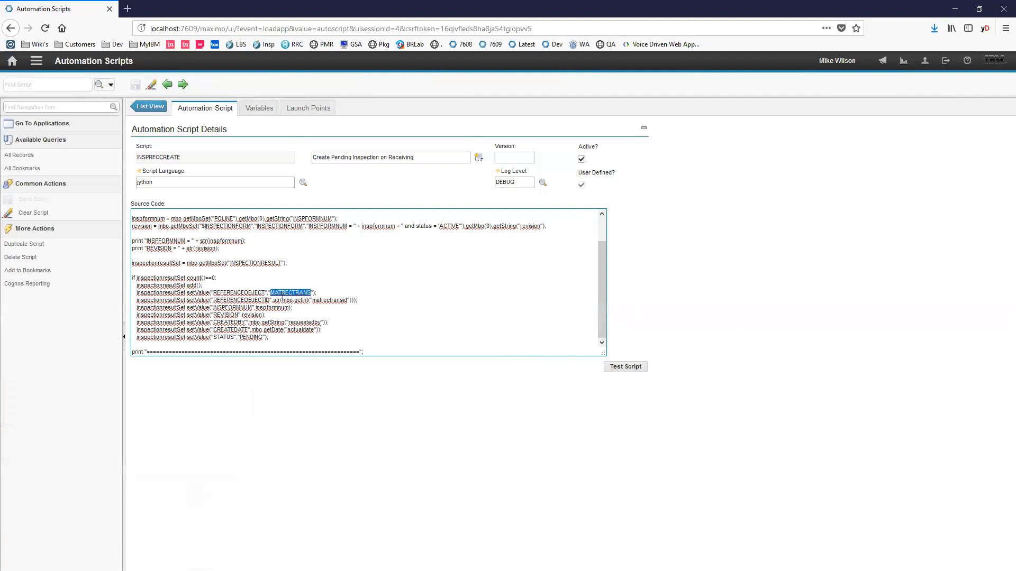
double_click(328, 300)
- Examine the object event condition of the script's launch point and leave its details without changing anything
click(312, 99)
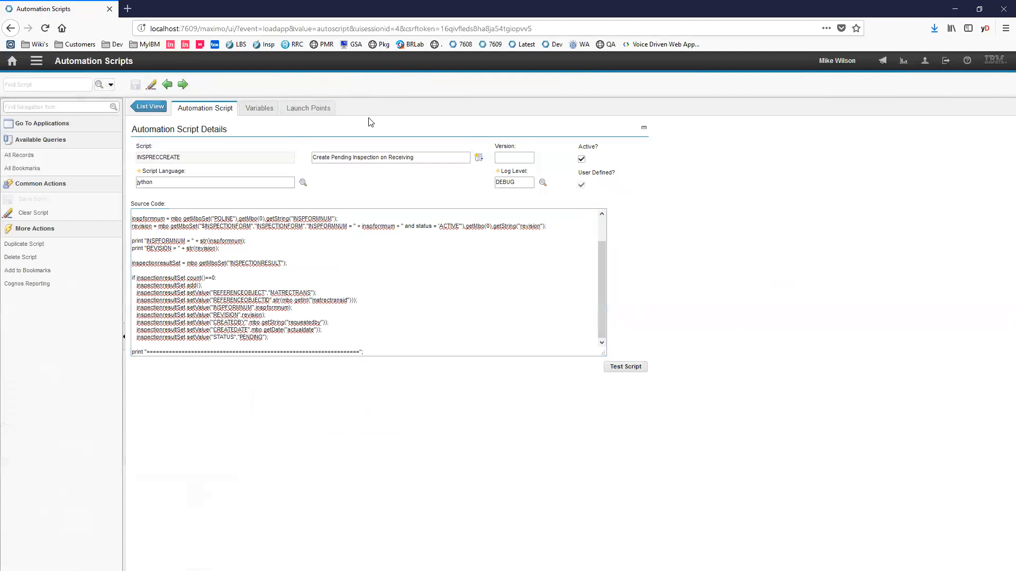
click(334, 116)
click(142, 227)
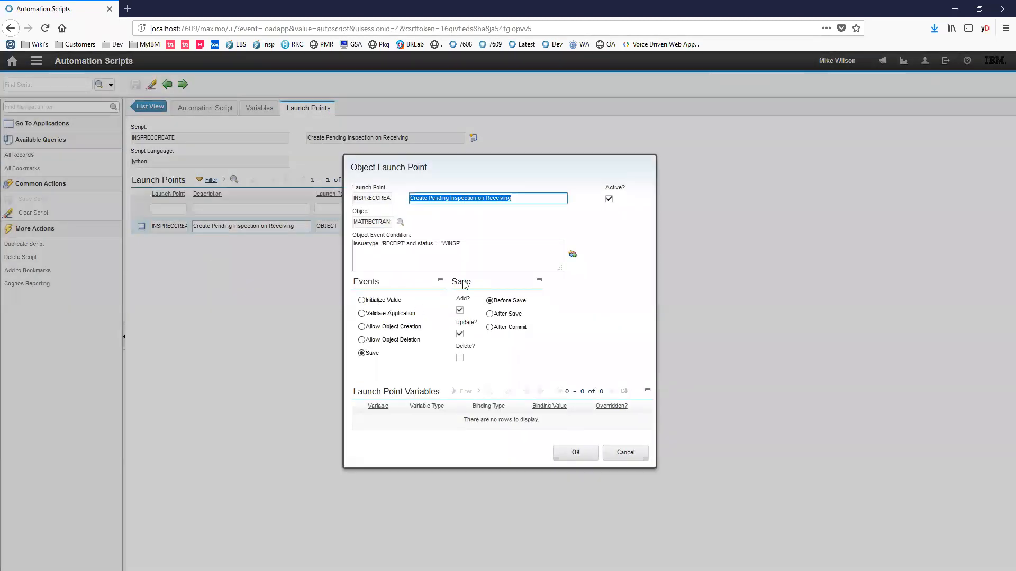
double_click(392, 243)
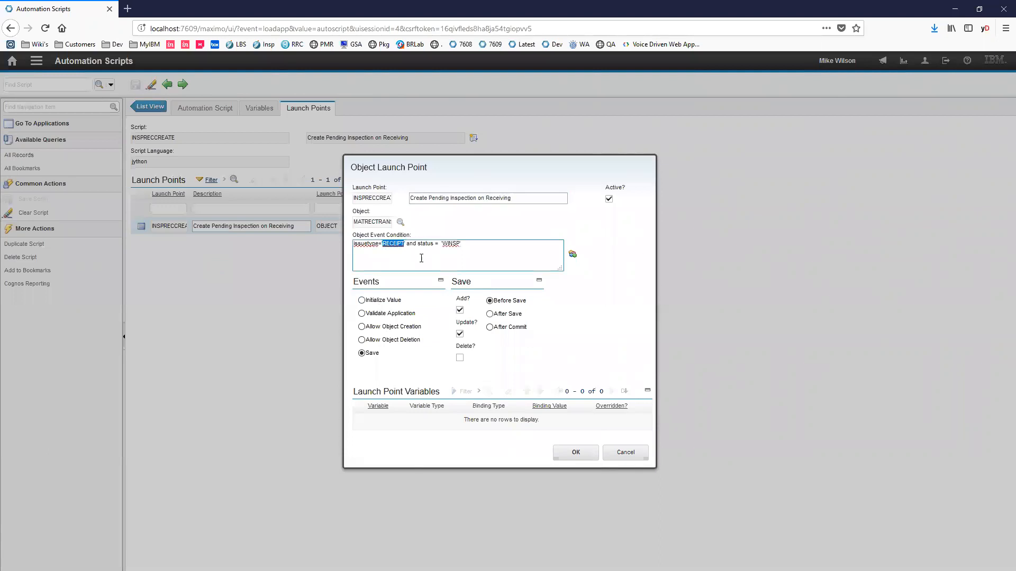
double_click(451, 243)
click(629, 451)
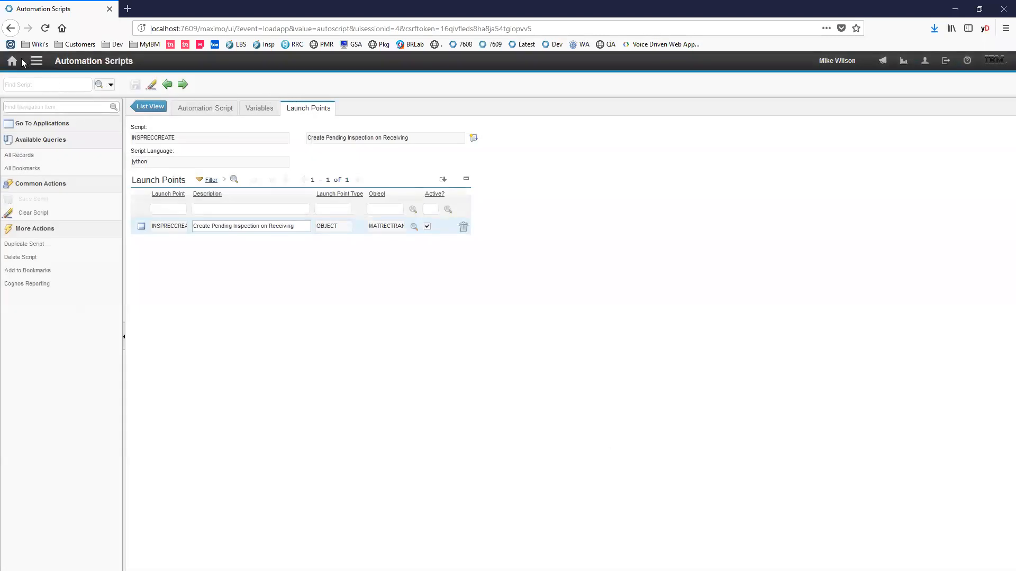
- Find Application Designer with "appl", filter its applications by "vg" and open VGRECEIVING
click(65, 105)
text(appl)
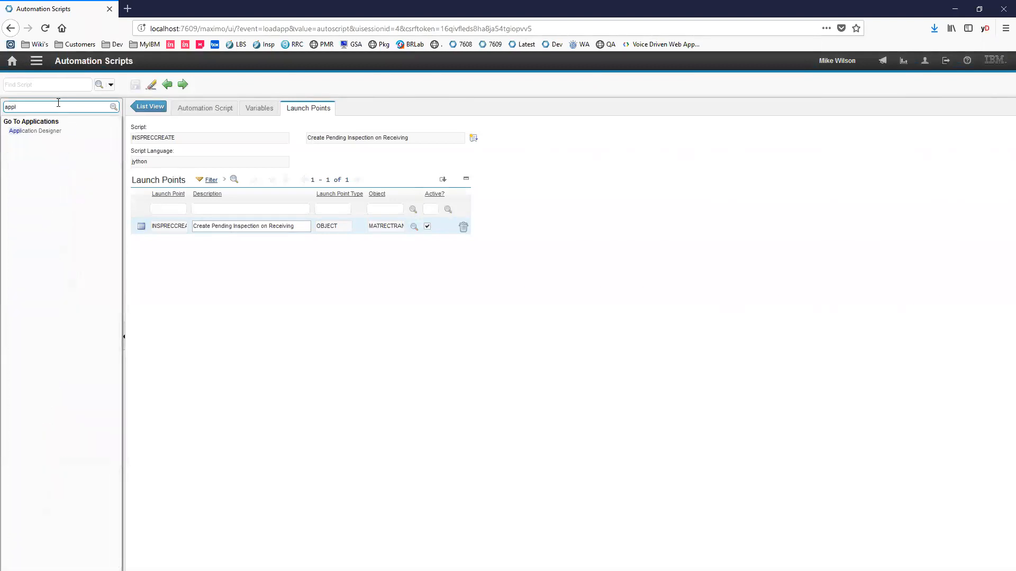
click(73, 135)
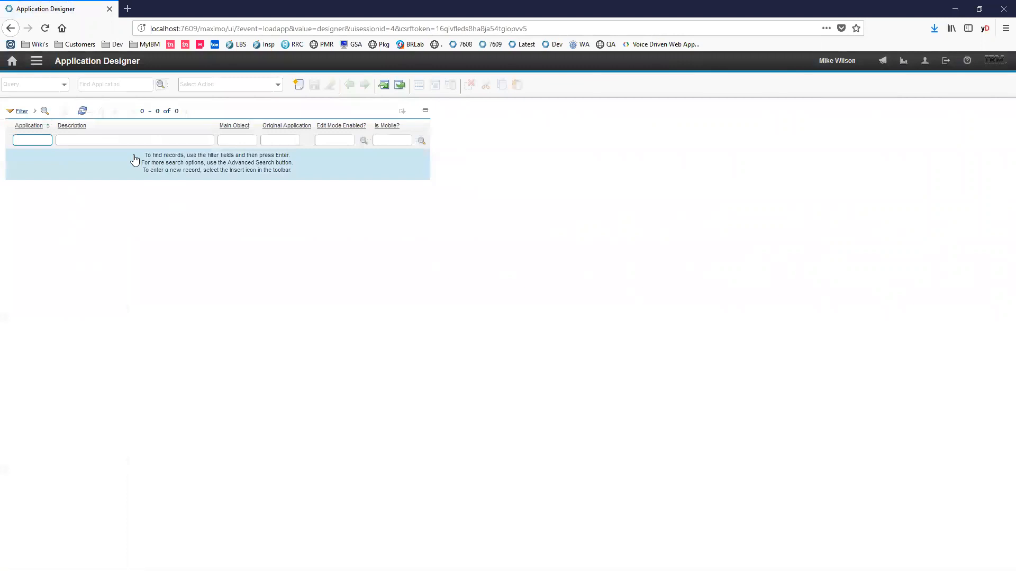
text(vg)
key(Return)
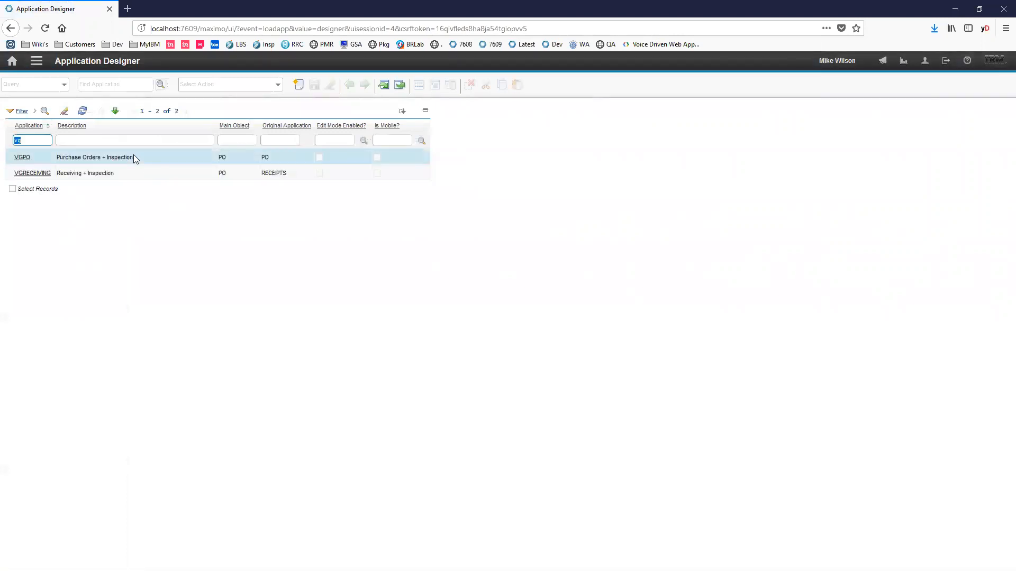
click(34, 173)
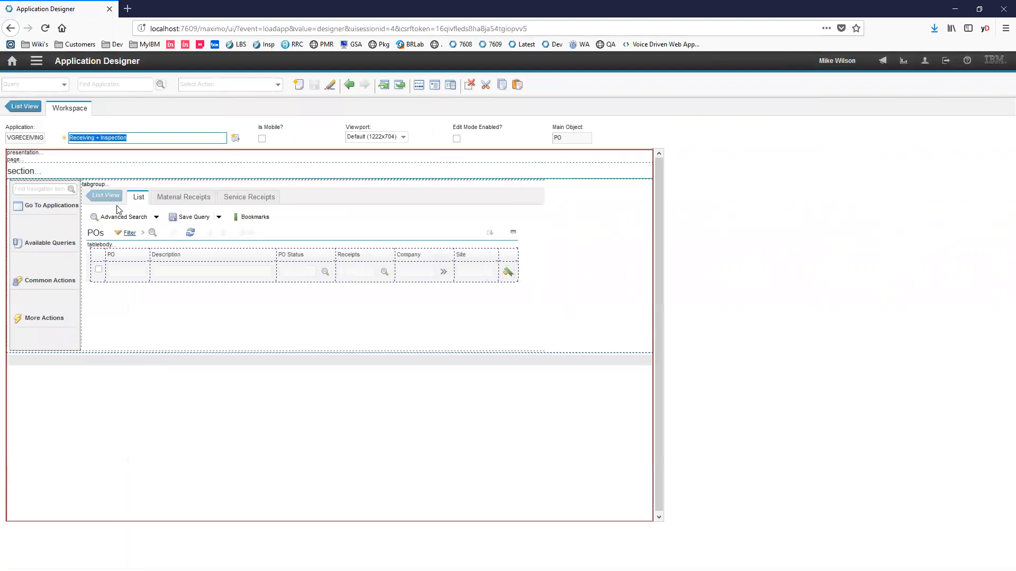
- Examine the attribute and Go To Applications properties of the Inspection Result column in the Material Receipts table, and close the properties
click(182, 198)
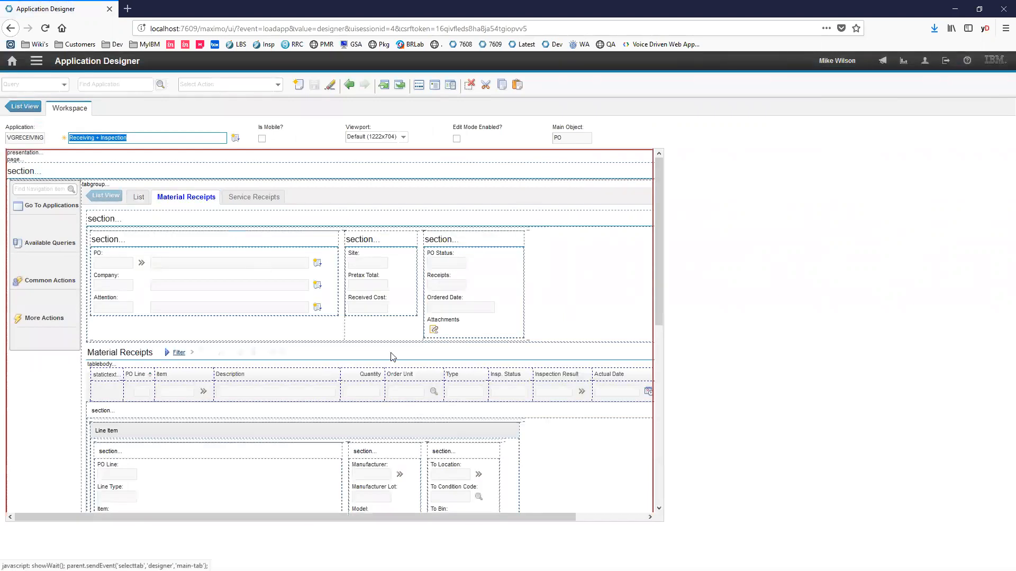
click(565, 390)
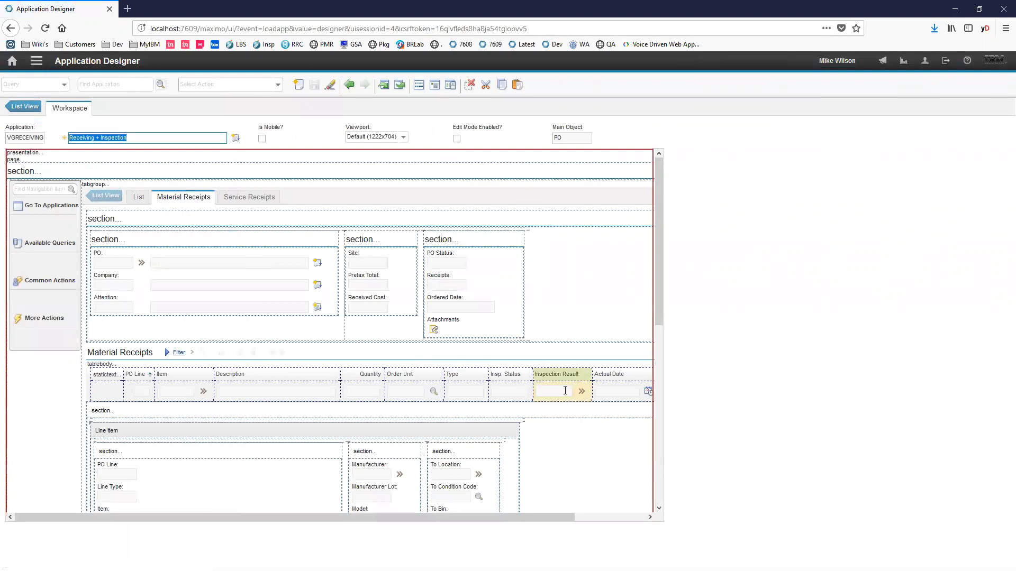
right_click(565, 390)
click(582, 402)
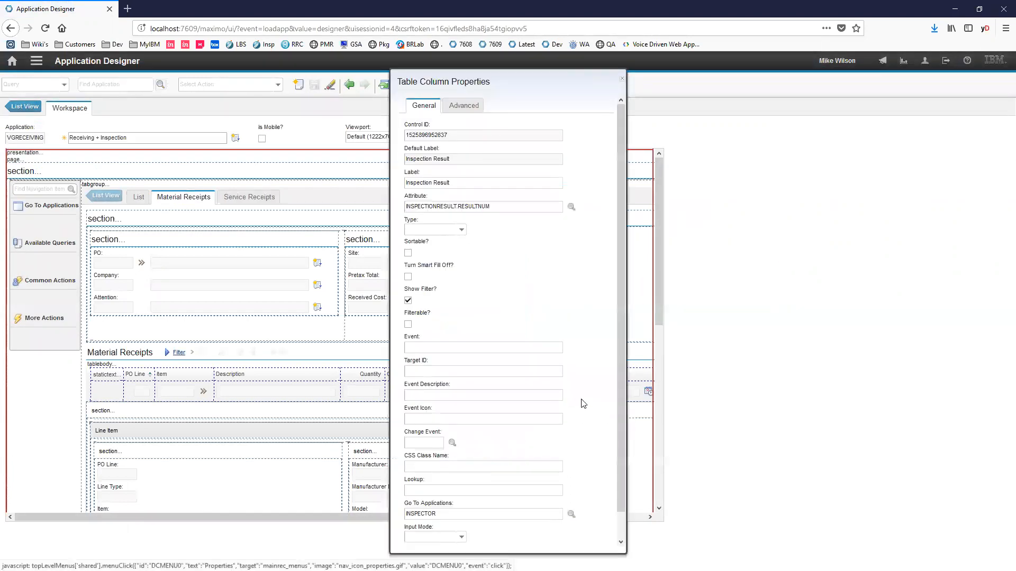
triple_click(503, 208)
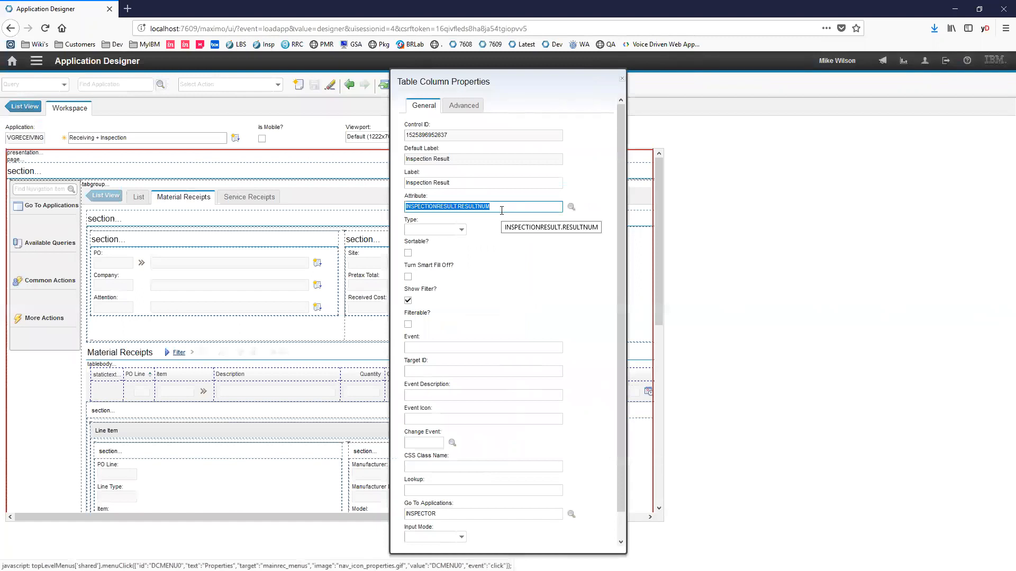
scroll(510, 220, down, 1)
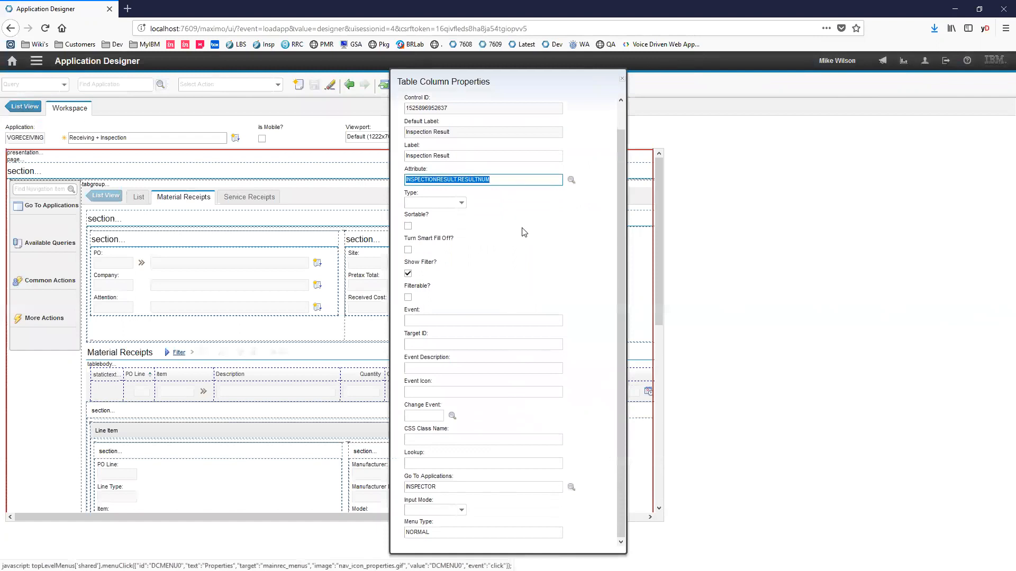
click(476, 486)
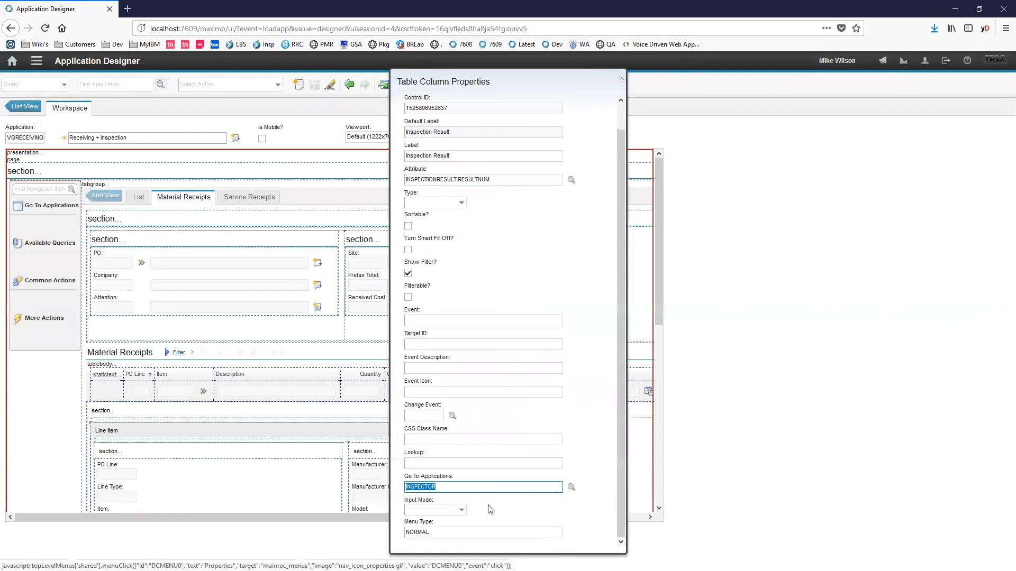
click(622, 79)
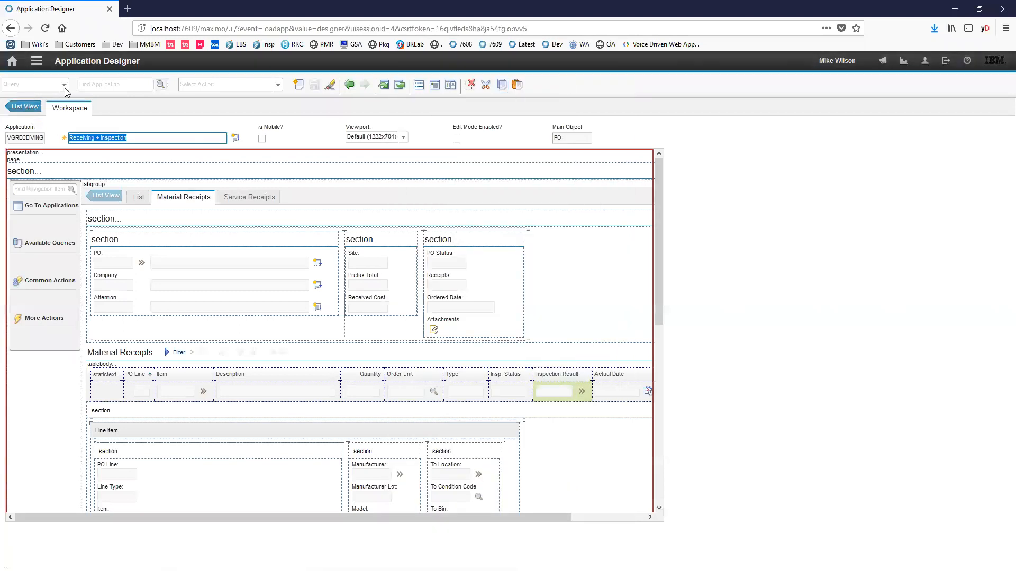
- Go to Receiving + Inspection, filter the POs by 1107 and open the "acquire some bearings" purchase order
click(36, 61)
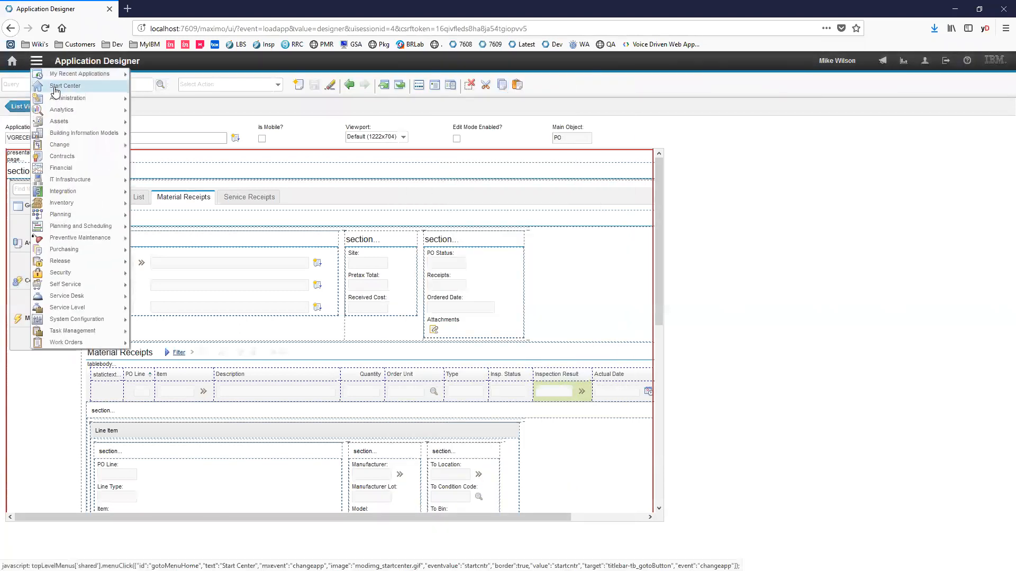
mouse_move(69, 75)
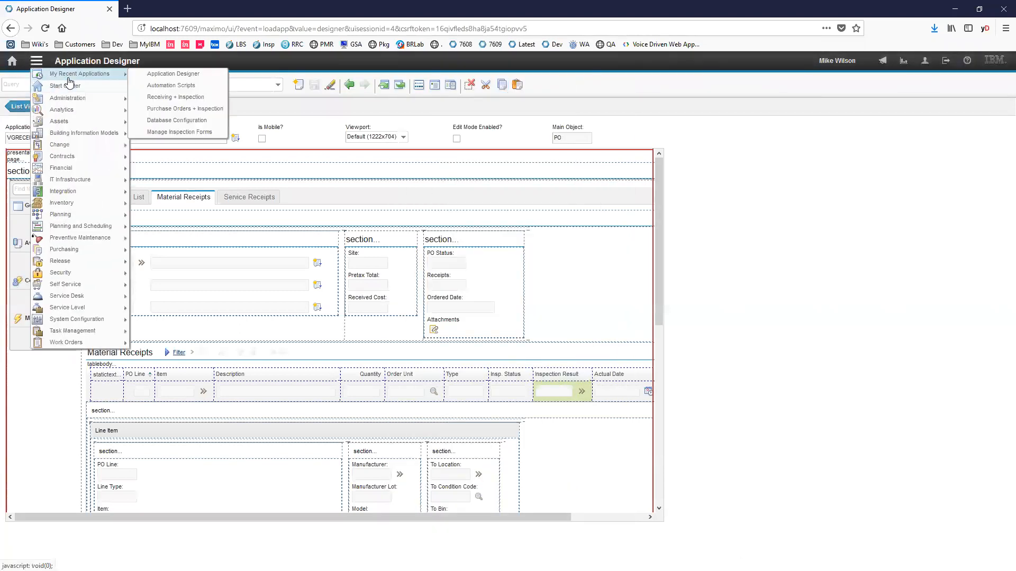
click(182, 97)
text(1107)
key(Return)
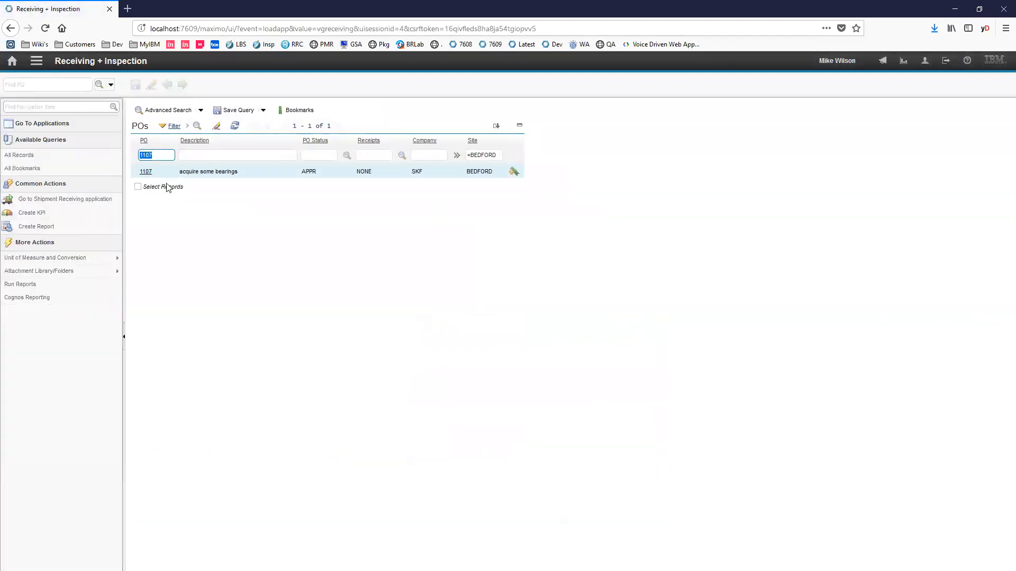
click(150, 171)
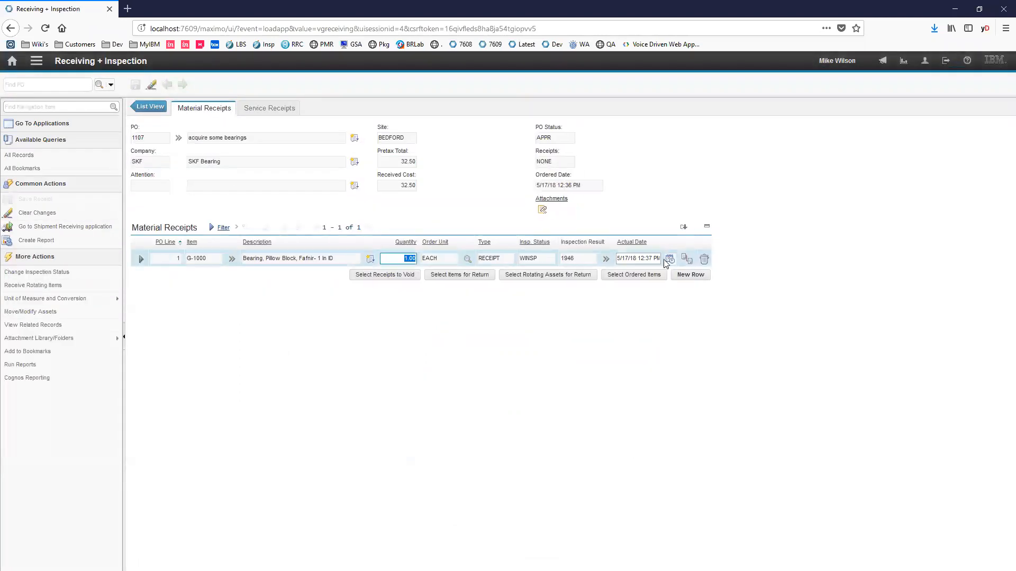
- Start the Bearing Inspection from the receipt line's inspection result and answer No to Shipping Damage, Marking/Finish and Attributes
click(637, 269)
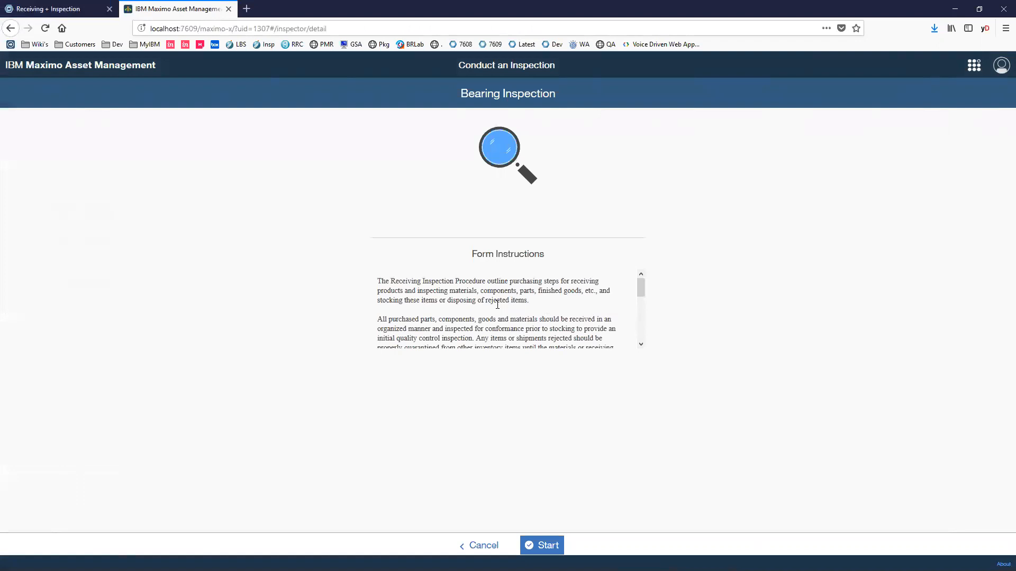
scroll(521, 312, down, 3)
click(552, 542)
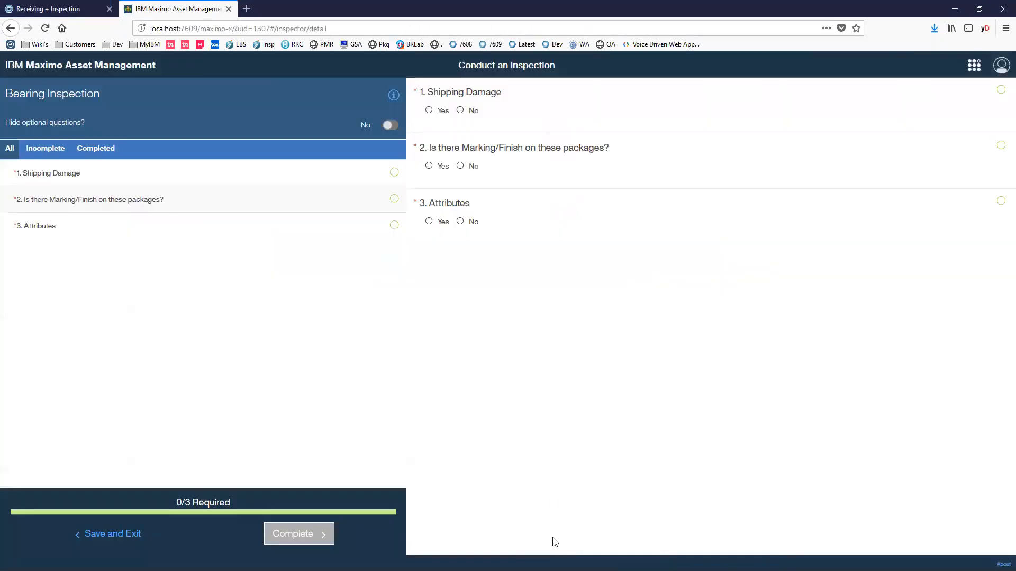
click(460, 111)
click(460, 166)
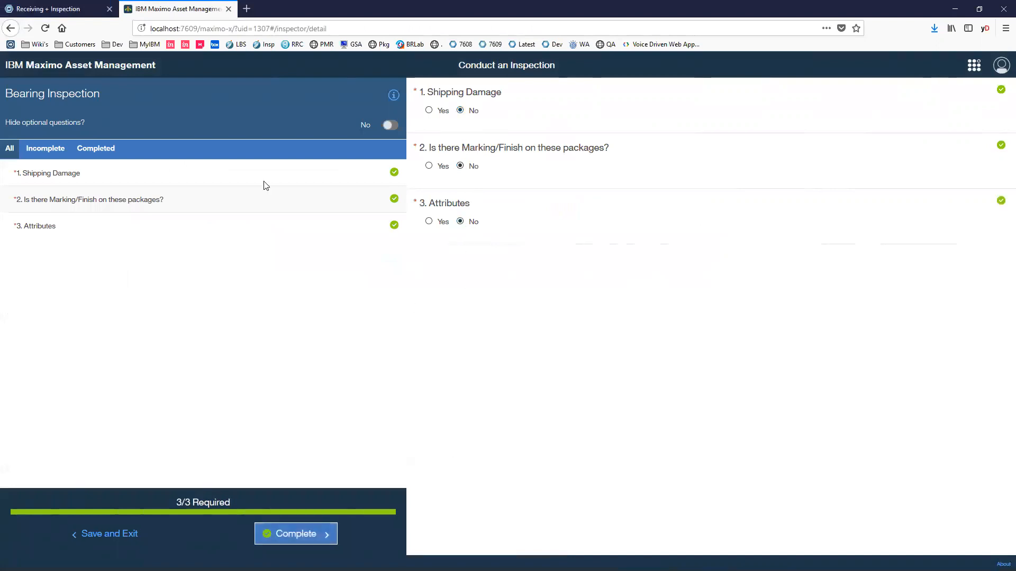
- Try to change the inspection status of the G-1000 receipt with quantity 1.00 accepted while its inspection is still incomplete
click(66, 9)
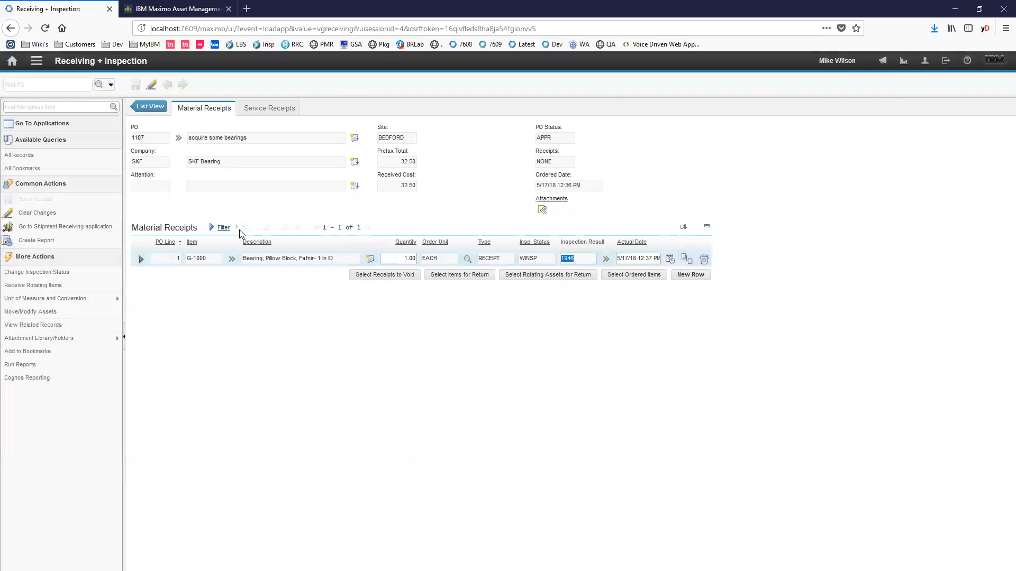
click(104, 272)
click(294, 330)
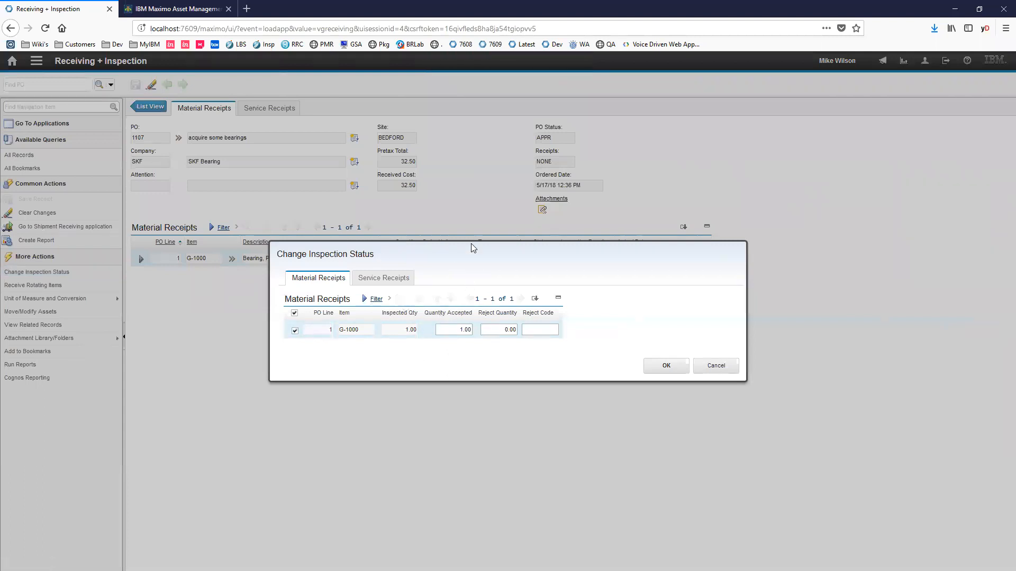
drag(472, 248, 479, 296)
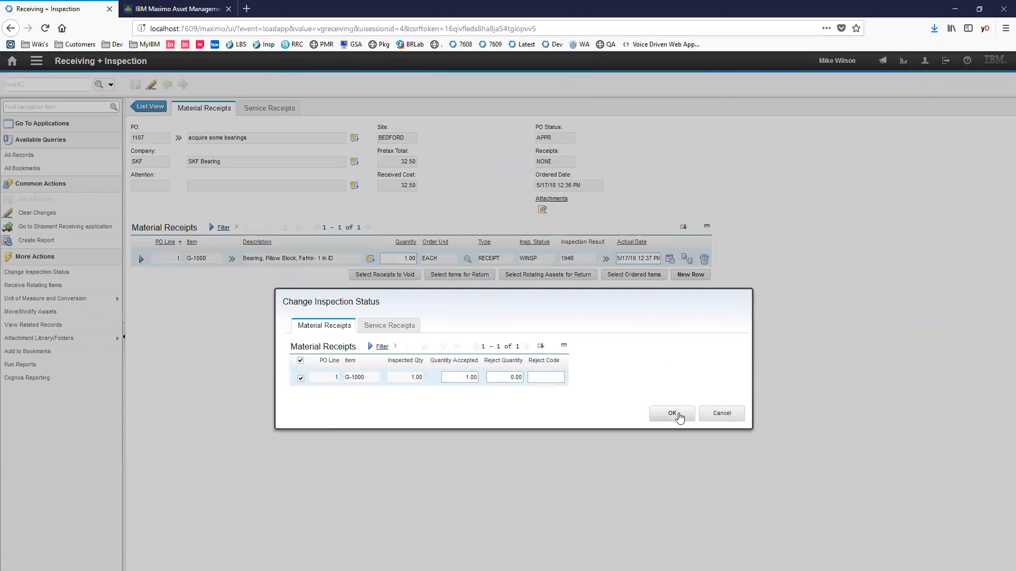
click(679, 417)
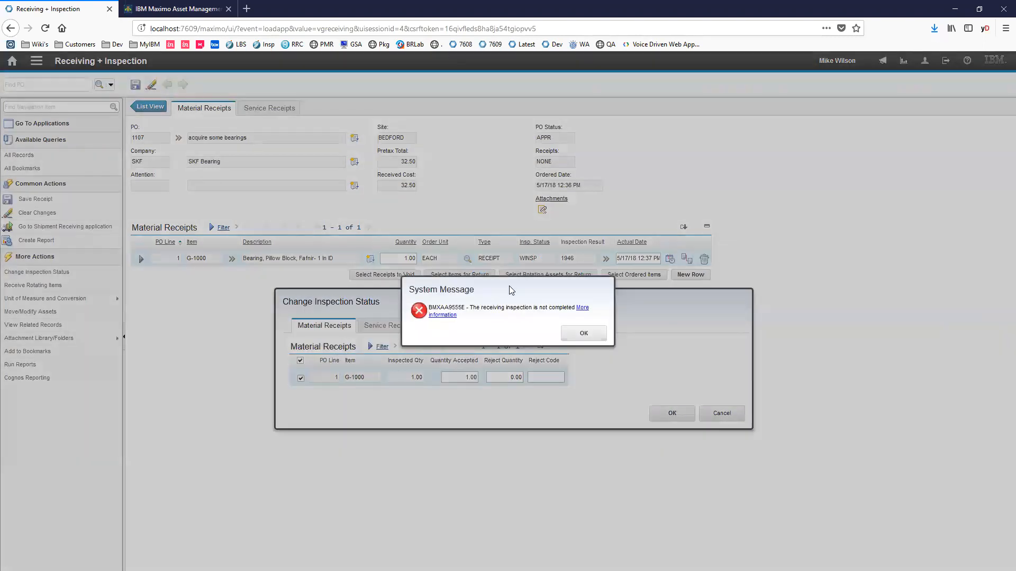
click(582, 333)
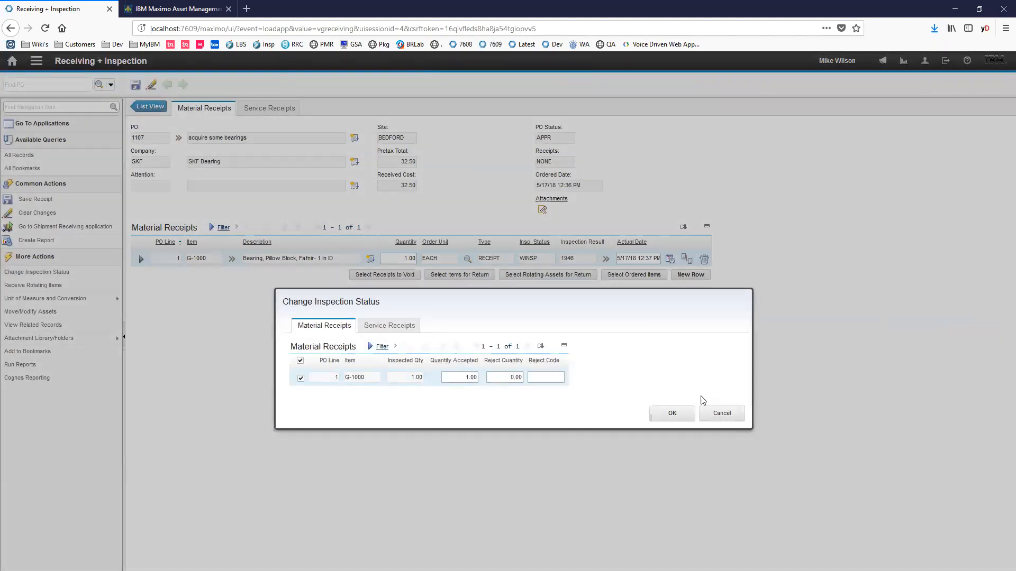
click(709, 414)
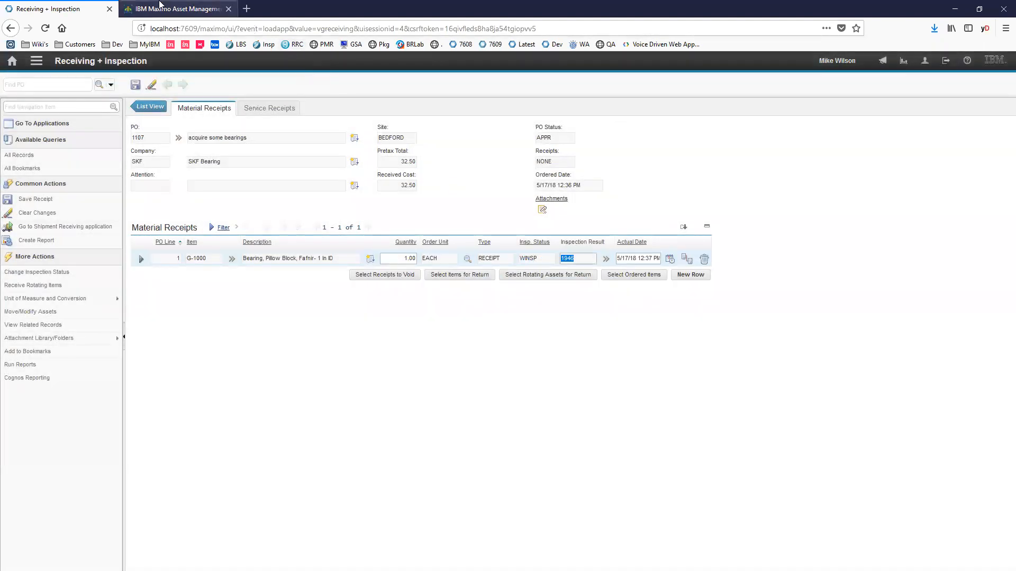
- Complete the Bearing Inspection and change the G-1000 receipt's inspection status in Receiving + Inspection, accepting quantity 1.00
click(311, 536)
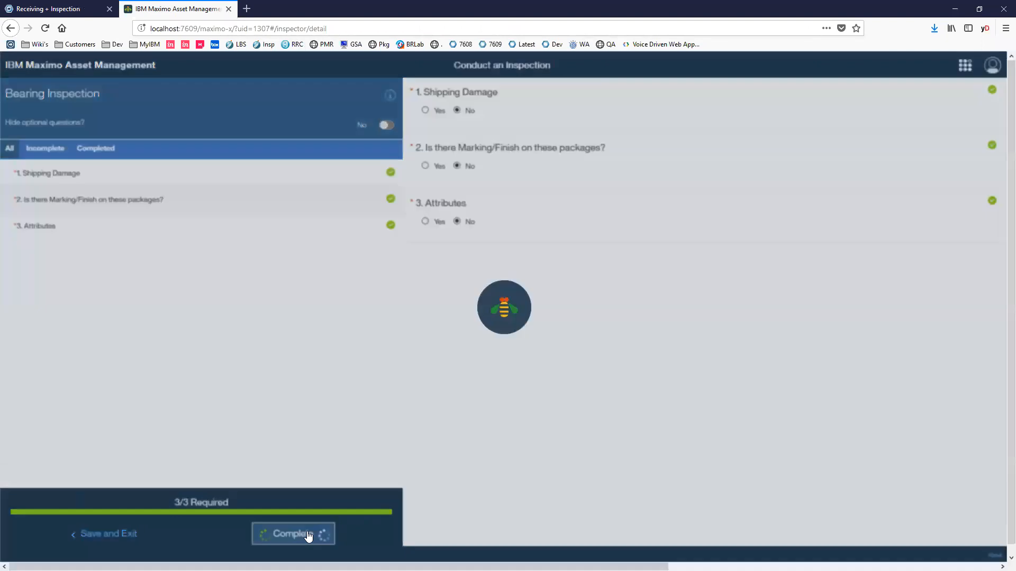
click(75, 7)
click(91, 270)
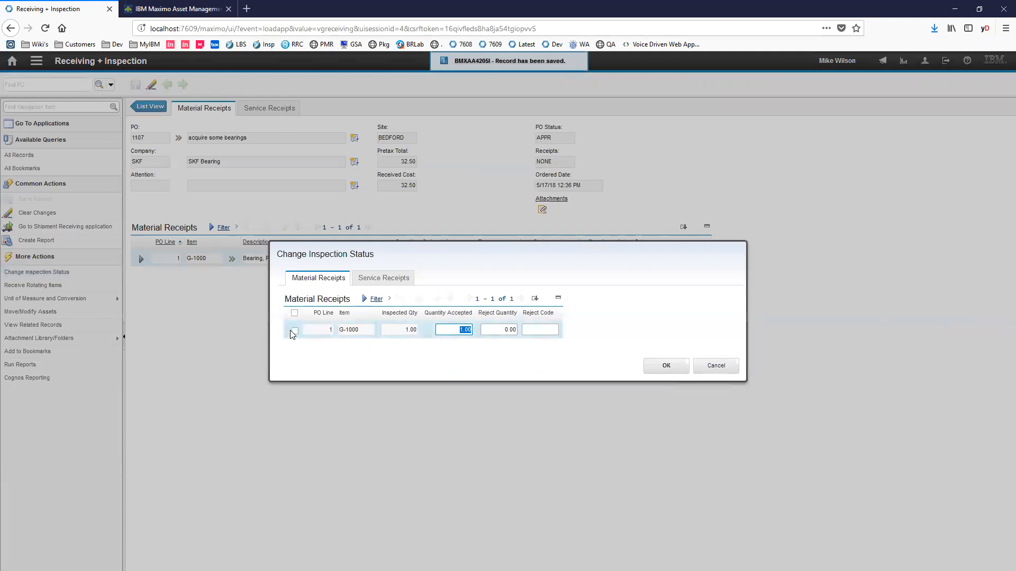
click(295, 331)
click(666, 366)
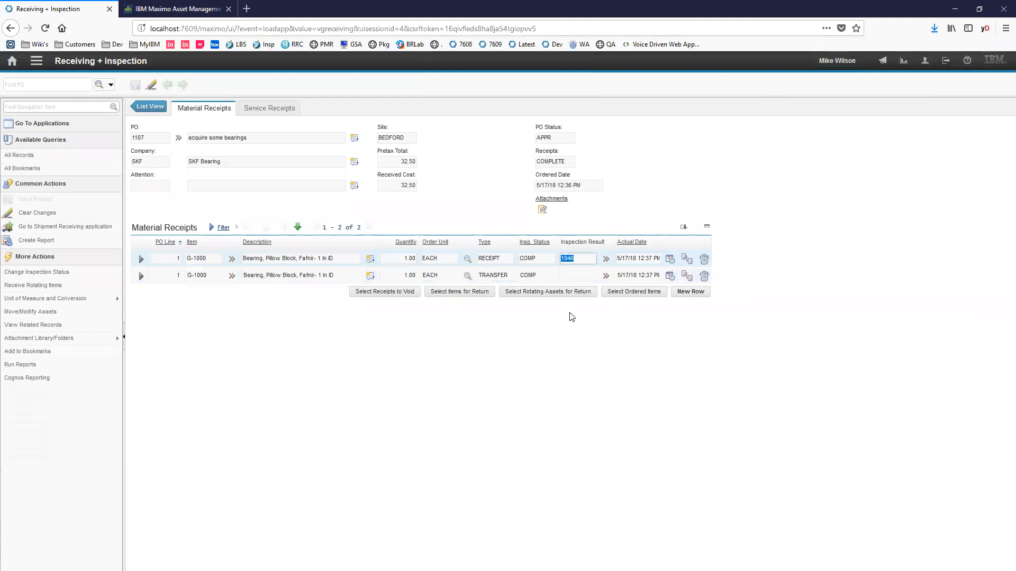